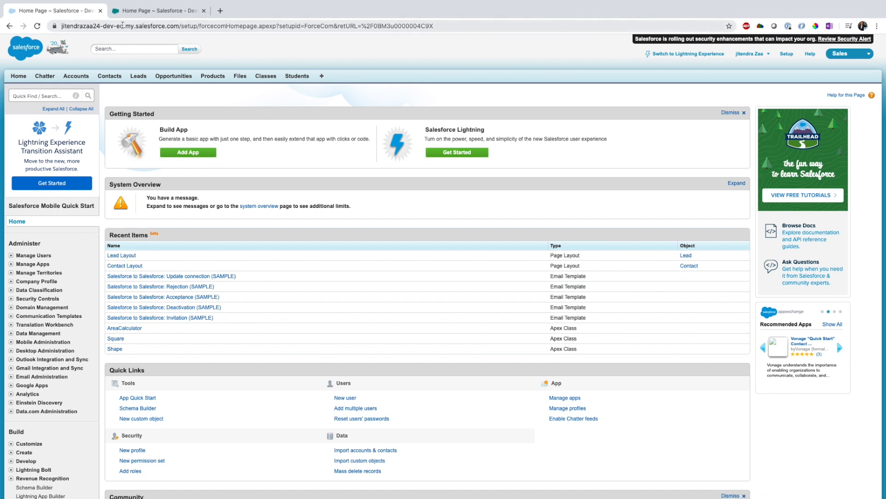
Compare the home pages of the two Salesforce orgs open in separate browser tabs.
click(139, 11)
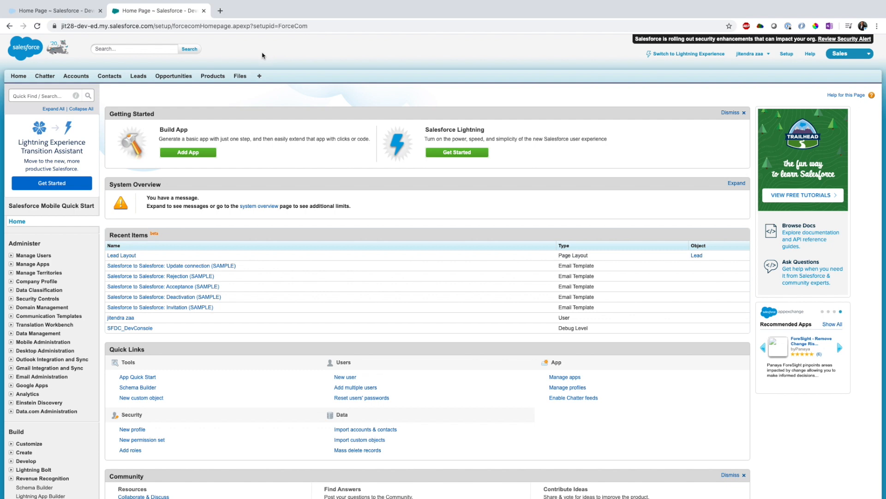
click(91, 14)
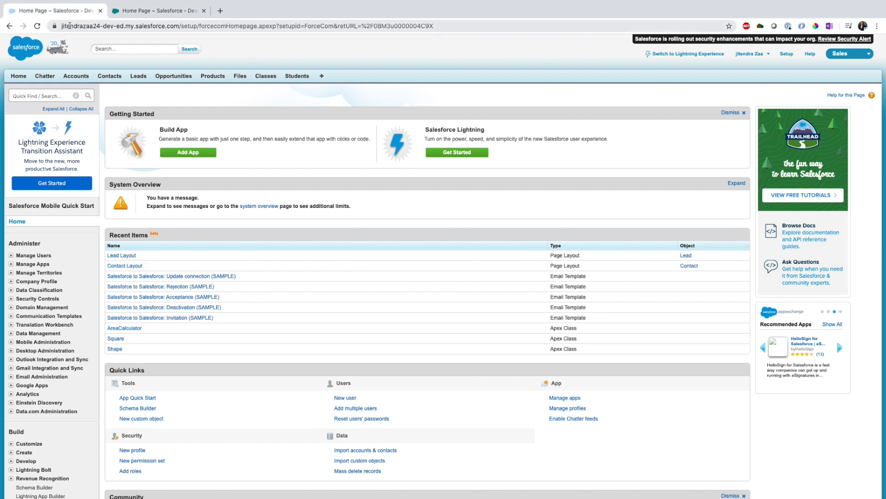
click(138, 11)
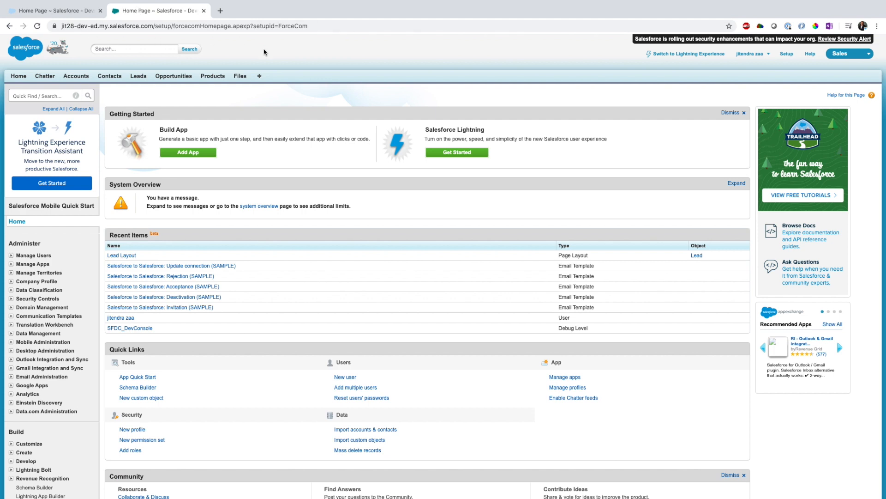
click(53, 11)
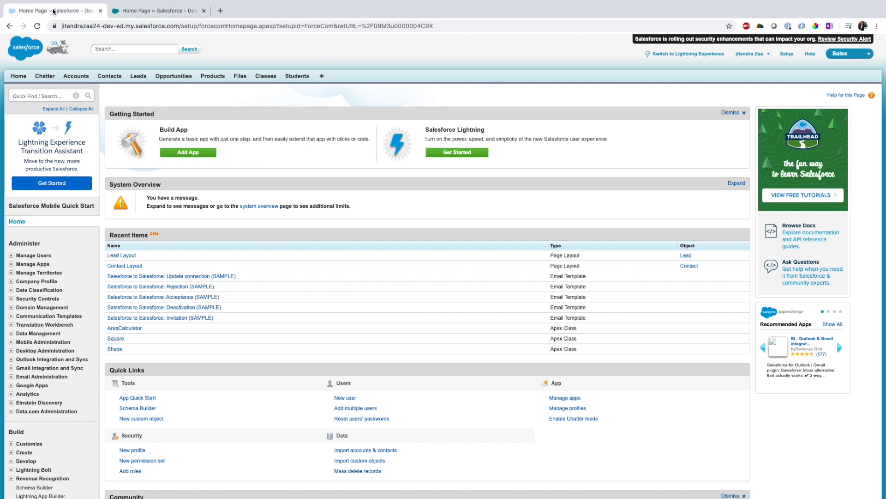
Find and open the Salesforce to Salesforce Settings page in the first org's setup.
click(33, 95)
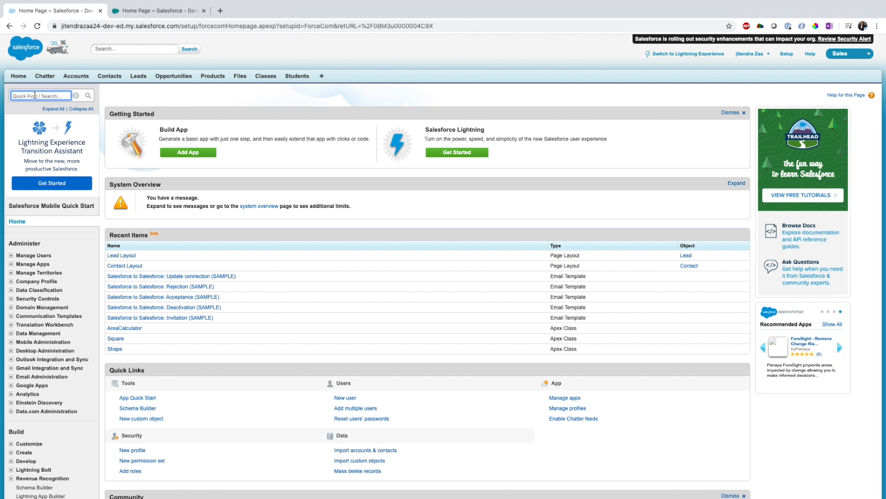
text(salesf)
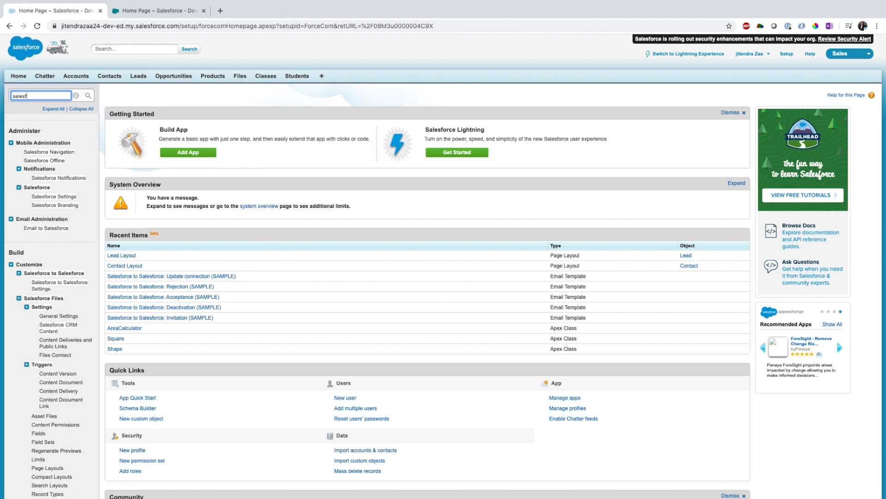
text(orce)
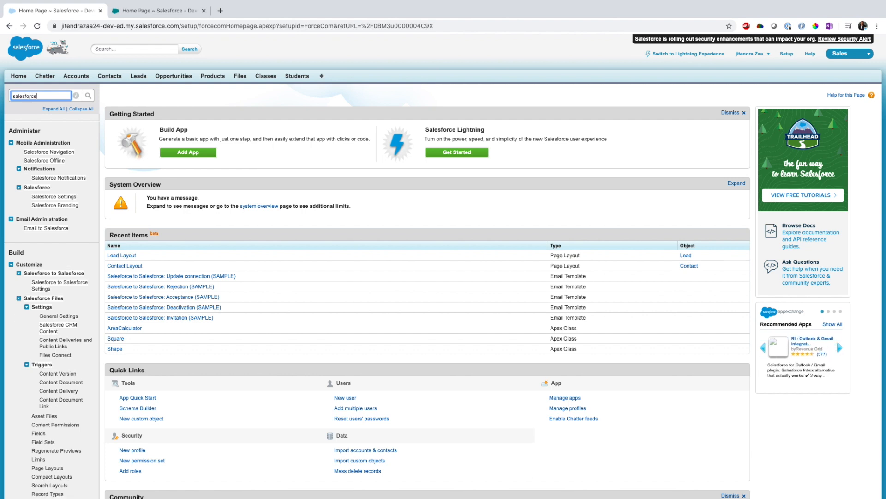
text( to)
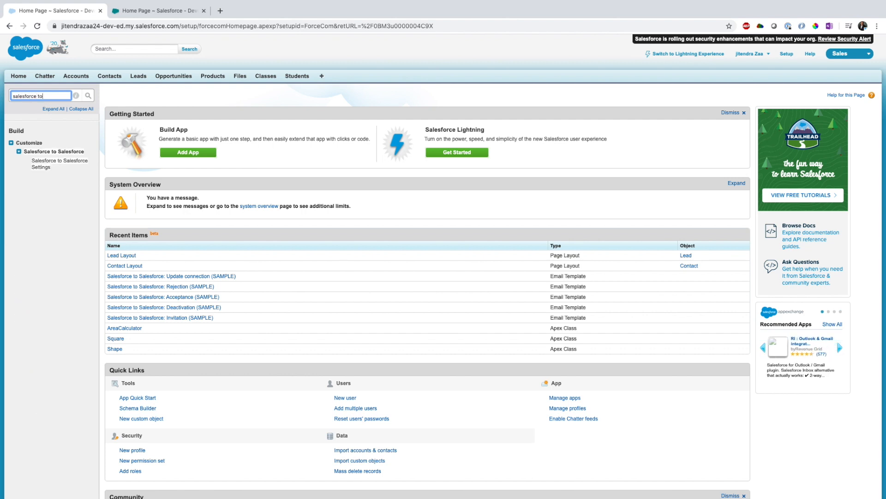
click(42, 152)
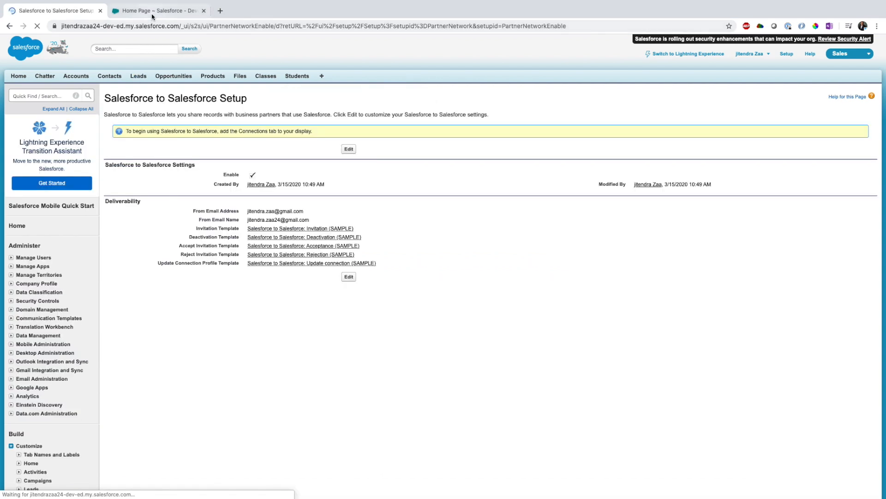
In the second org, find and open the Salesforce to Salesforce Settings page as well.
key(ctrl+Tab)
click(48, 99)
text(sale)
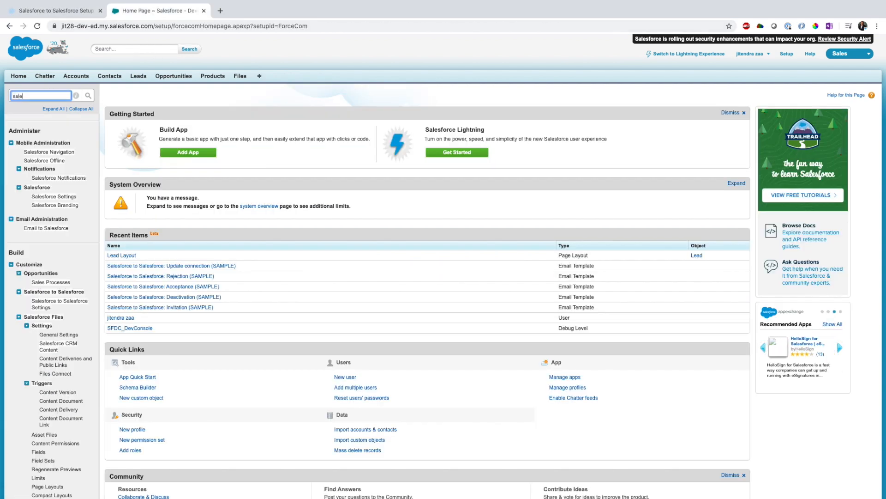
text(sforce to s)
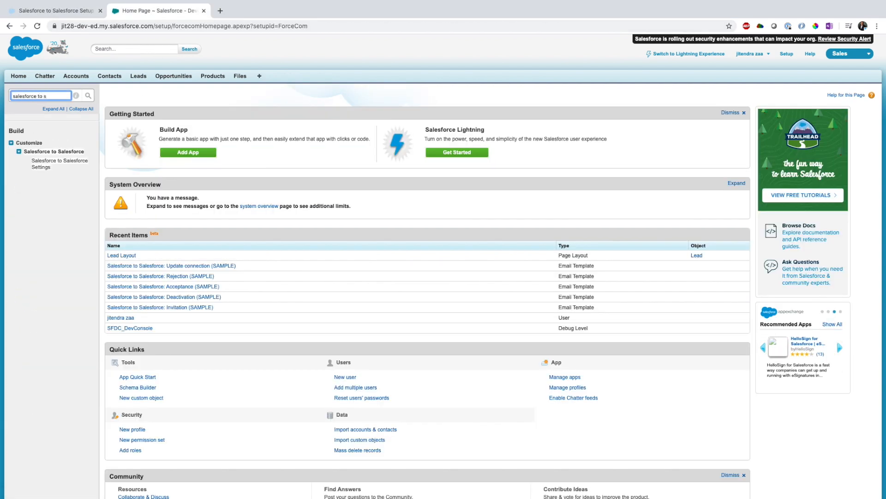
click(59, 160)
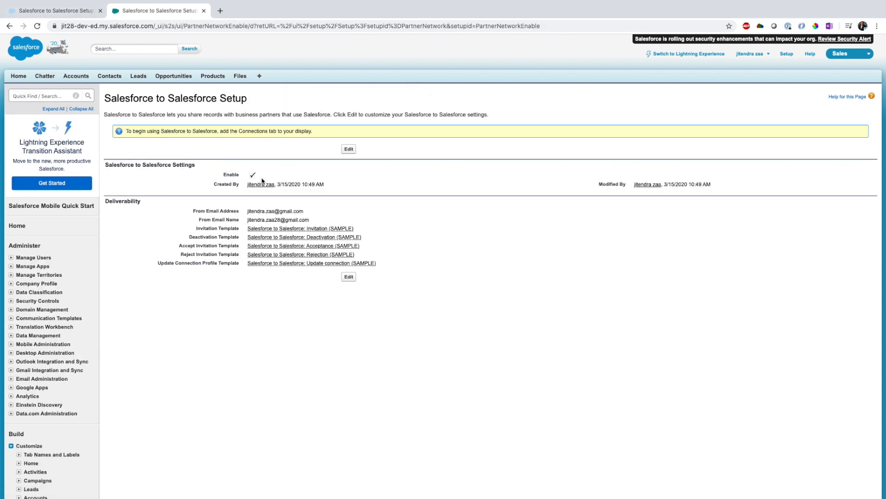
Highlight the second org's deliverability sender address, sender name and template settings for review.
drag(186, 214, 344, 224)
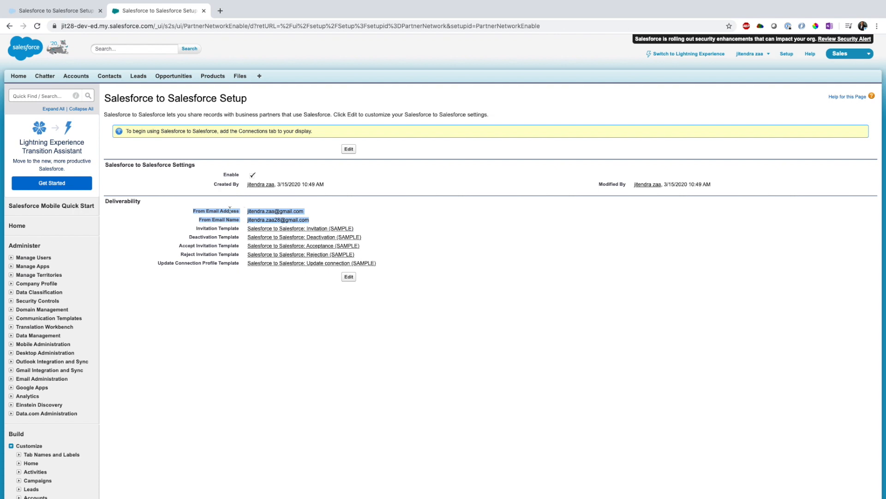
click(199, 219)
drag(192, 211, 334, 223)
click(471, 290)
drag(180, 233, 377, 265)
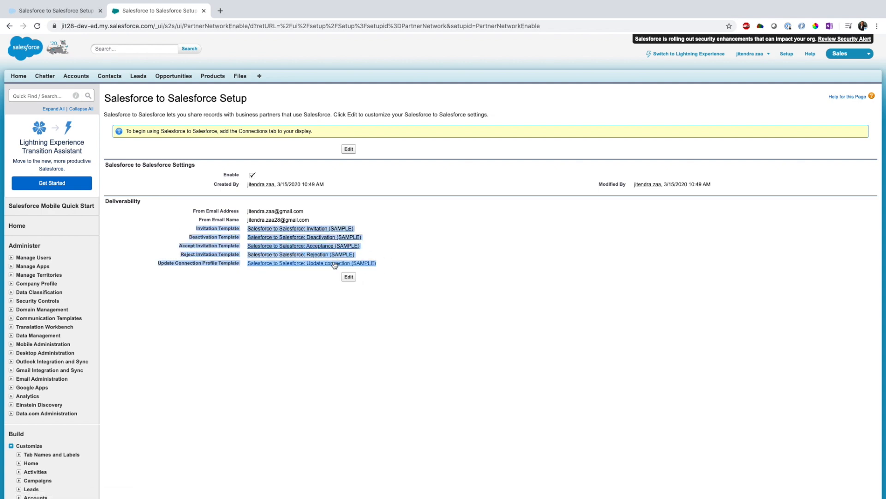
Highlight the deliverability template settings in the first org for comparison.
click(38, 11)
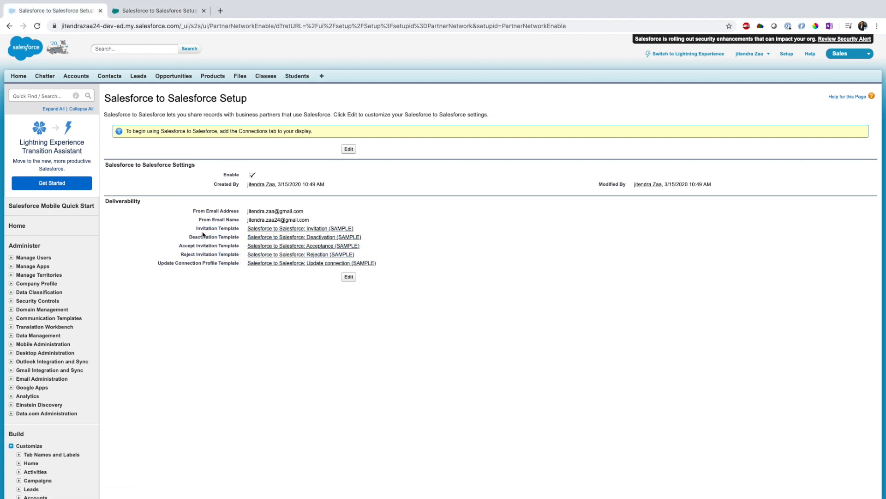
drag(196, 234, 397, 263)
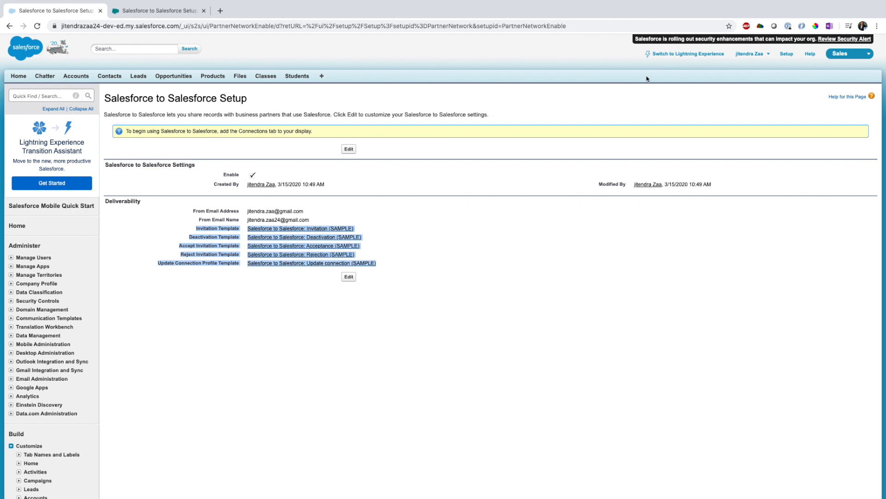
click(464, 339)
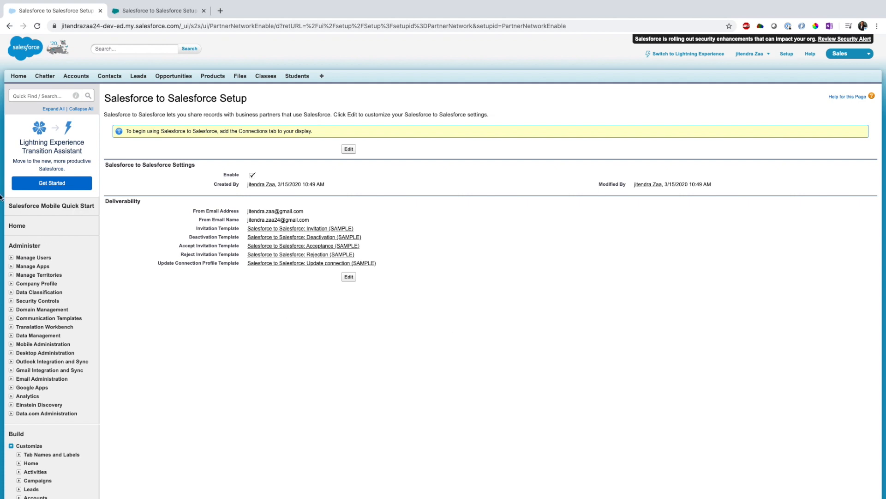
Open the Connections tab from the list of all tabs in the first org.
click(322, 77)
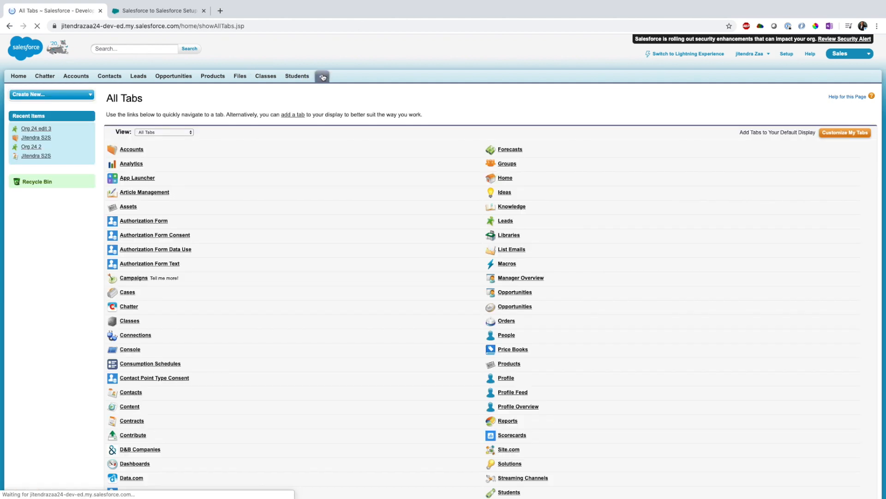
key(super+f)
text(connec)
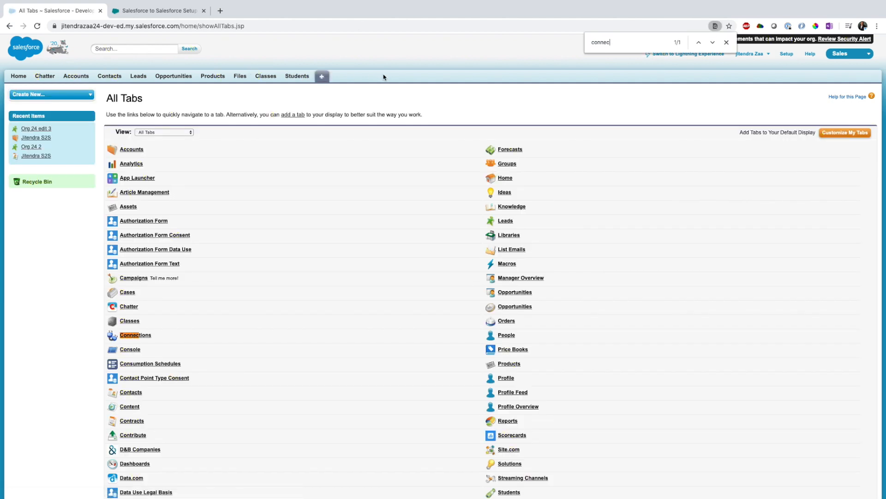
click(132, 335)
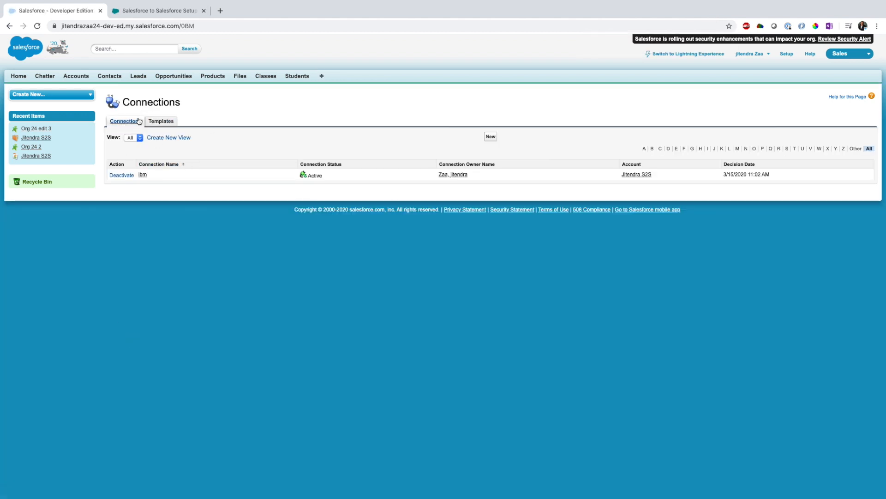
click(176, 123)
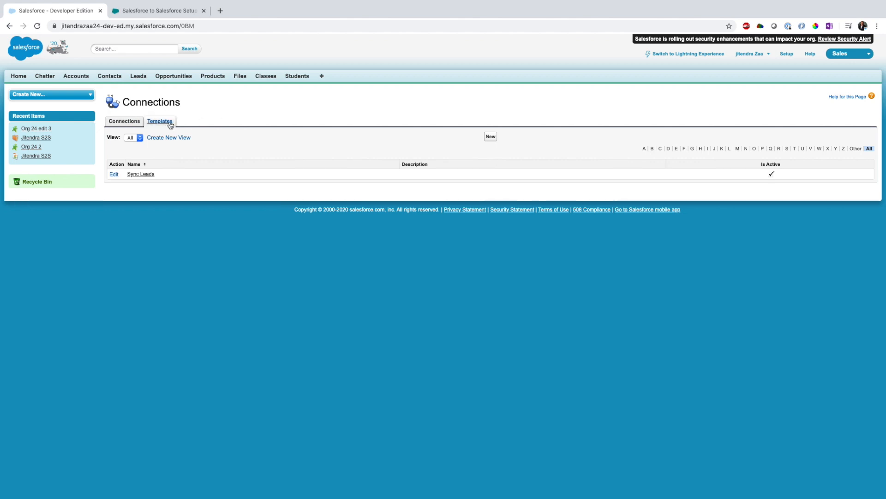
click(490, 136)
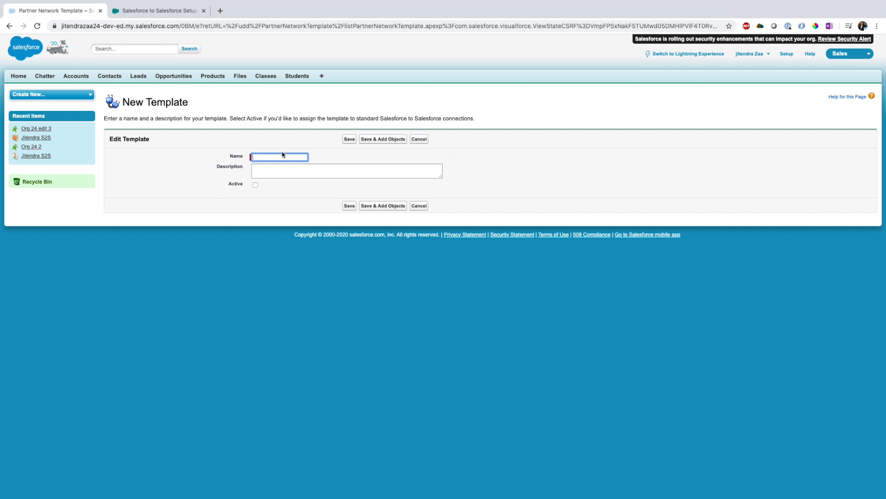
click(259, 197)
click(268, 165)
click(225, 257)
click(419, 205)
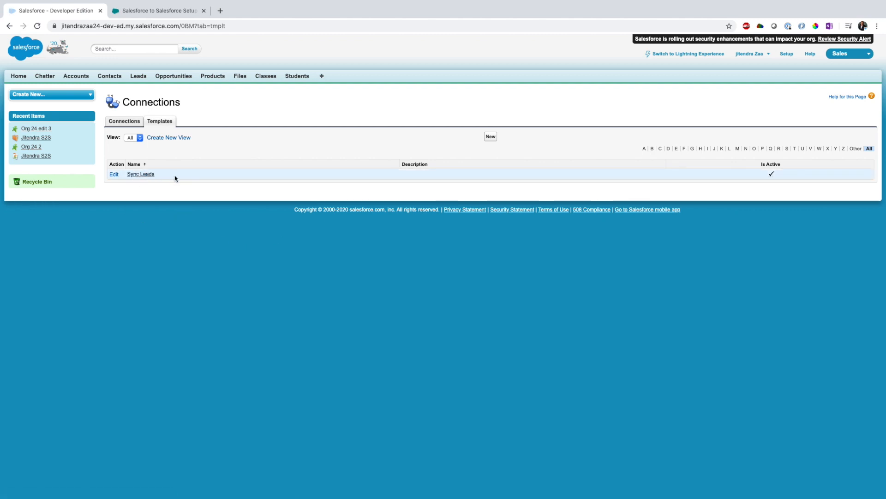
Open the Sync Leads connection template to view its published objects.
click(142, 175)
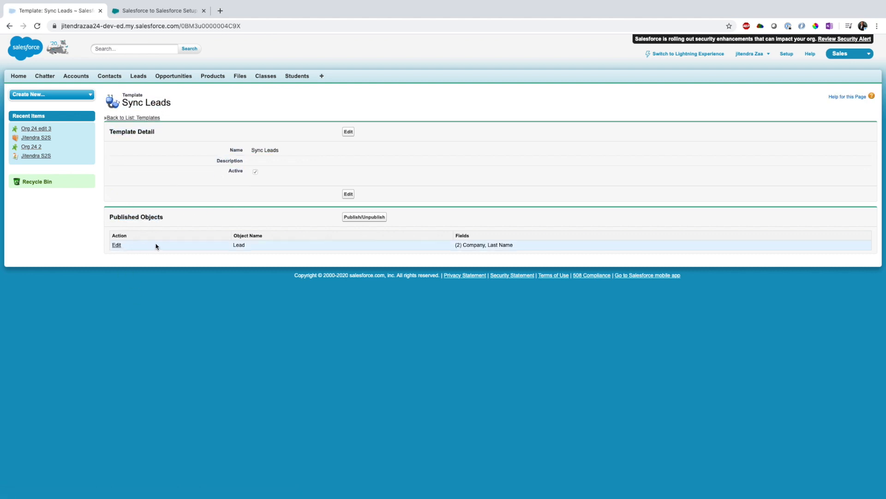
drag(232, 246, 251, 245)
click(231, 390)
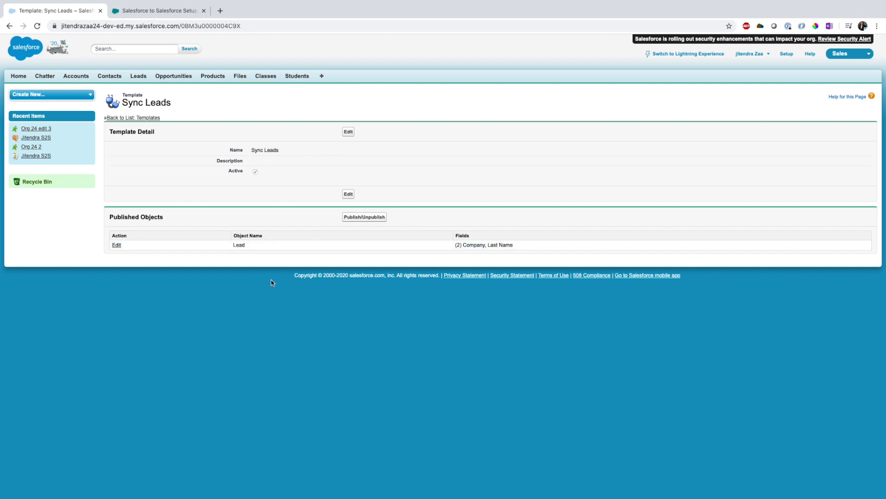
click(363, 217)
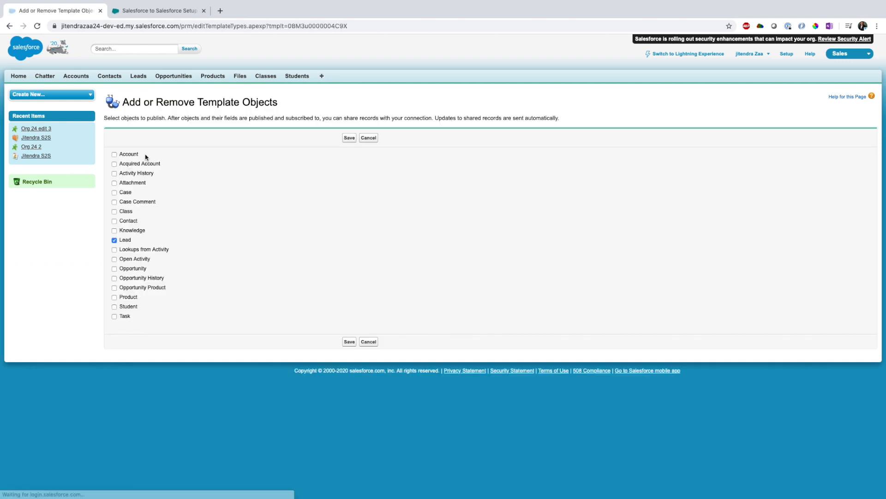
click(113, 154)
click(115, 297)
click(114, 316)
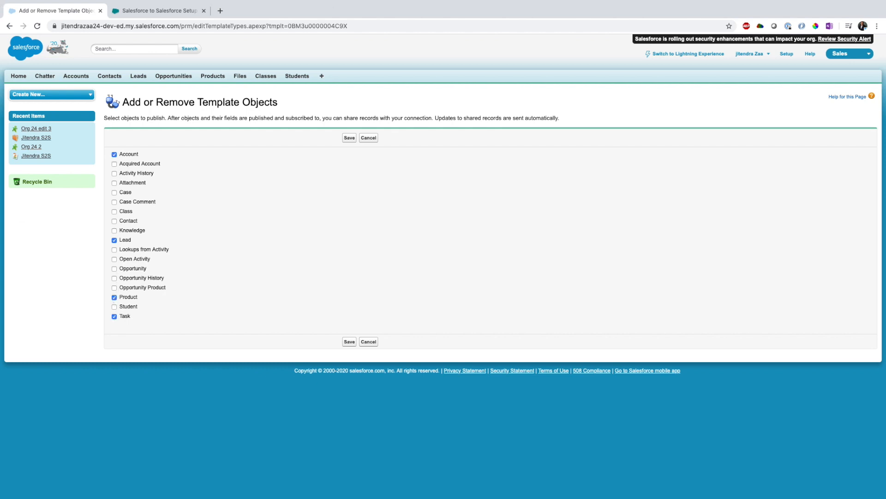
click(368, 342)
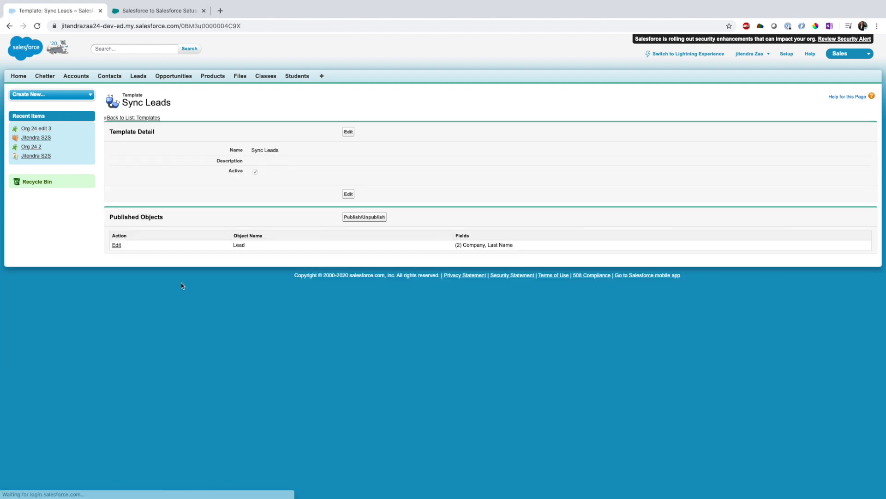
Review the published Lead fields of the Sync Leads template without saving changes.
drag(246, 245, 233, 246)
click(238, 340)
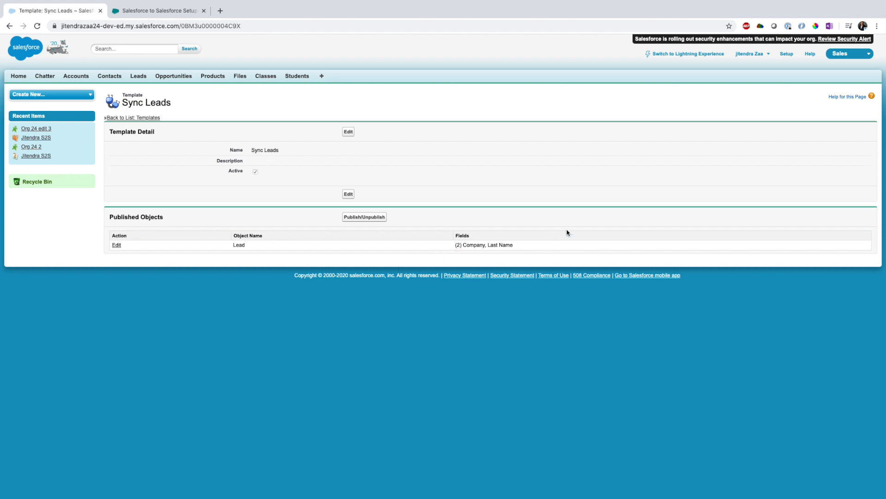
click(117, 247)
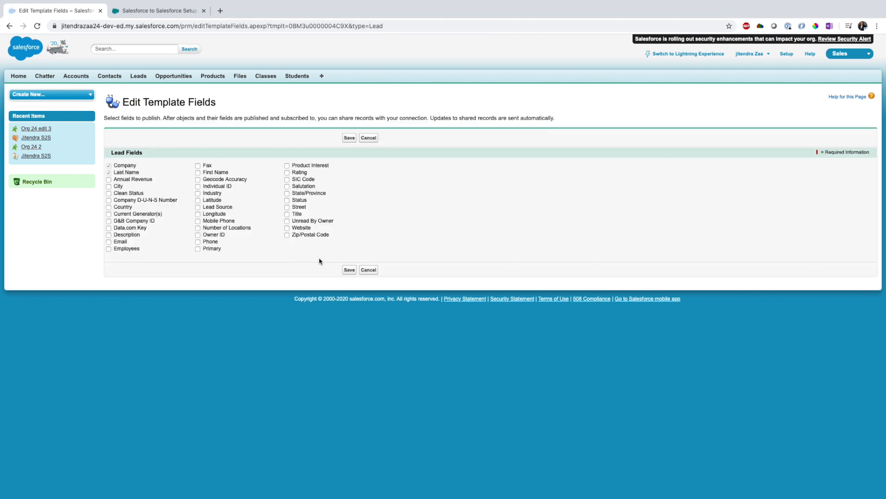
click(370, 271)
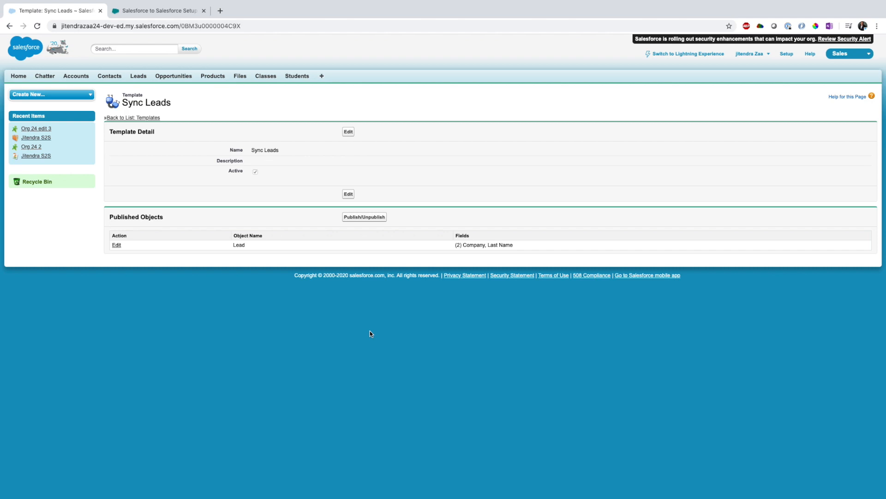
Return from the Sync Leads template to the Connections list.
click(158, 10)
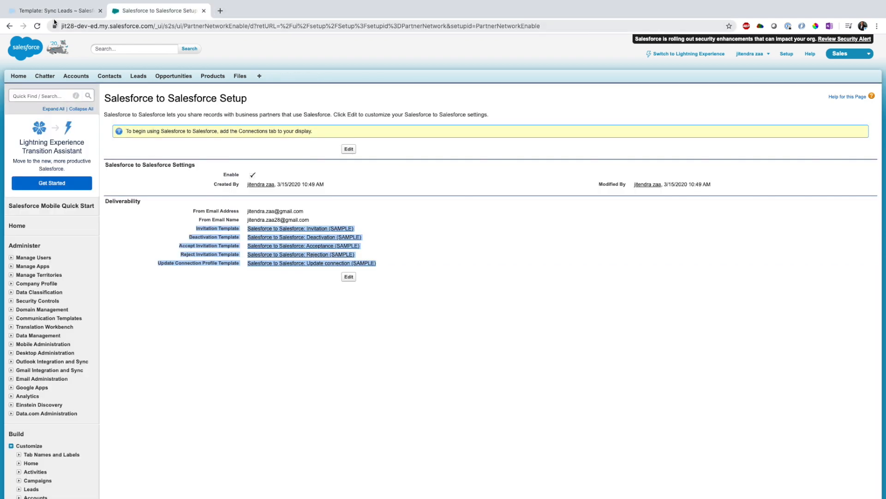
click(60, 10)
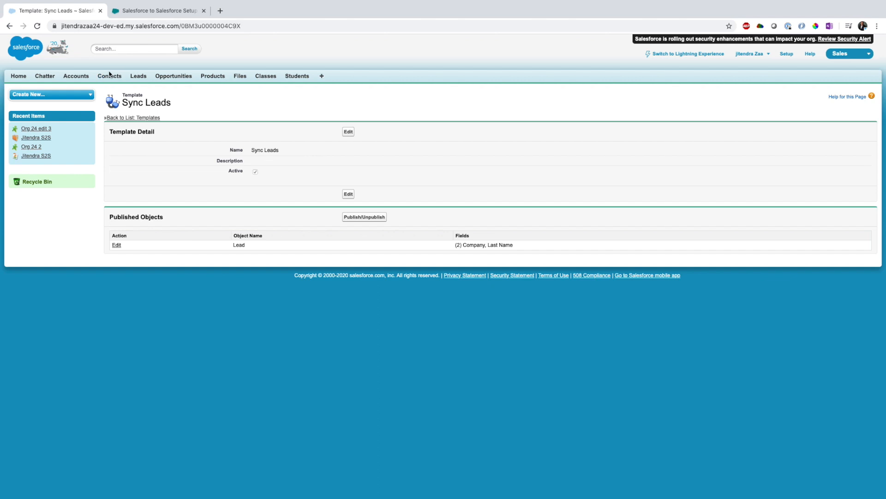
click(133, 118)
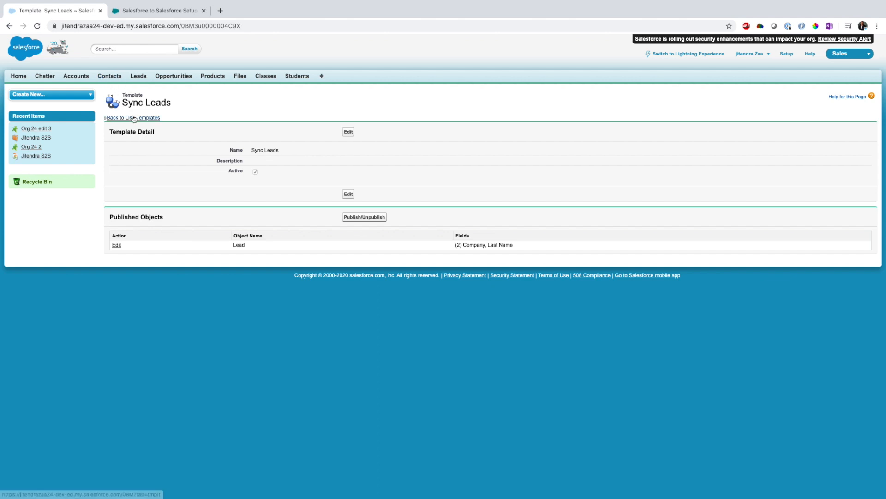
click(124, 122)
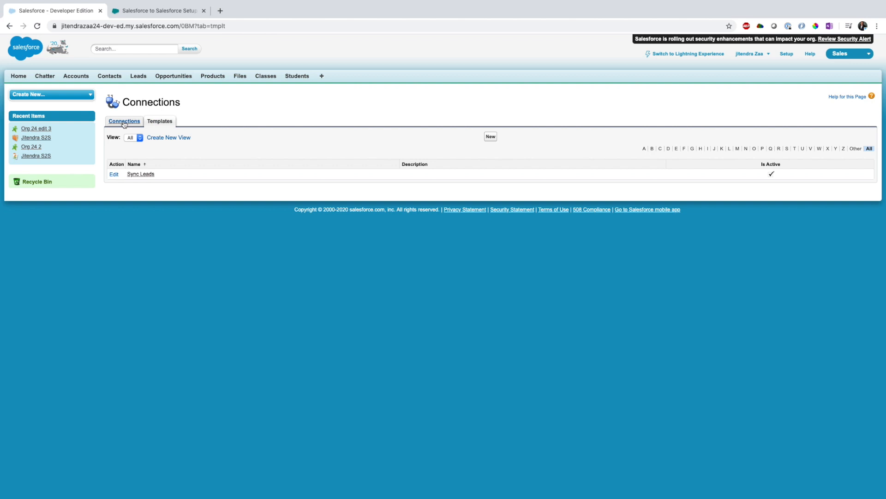
Start a new connection invitation, fill the contact from the lookup, and cancel without sending it.
click(490, 137)
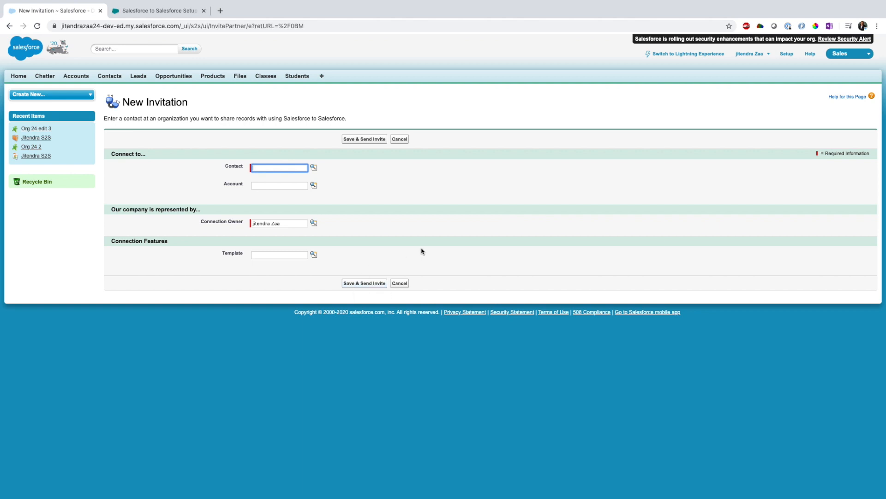
click(363, 204)
click(147, 9)
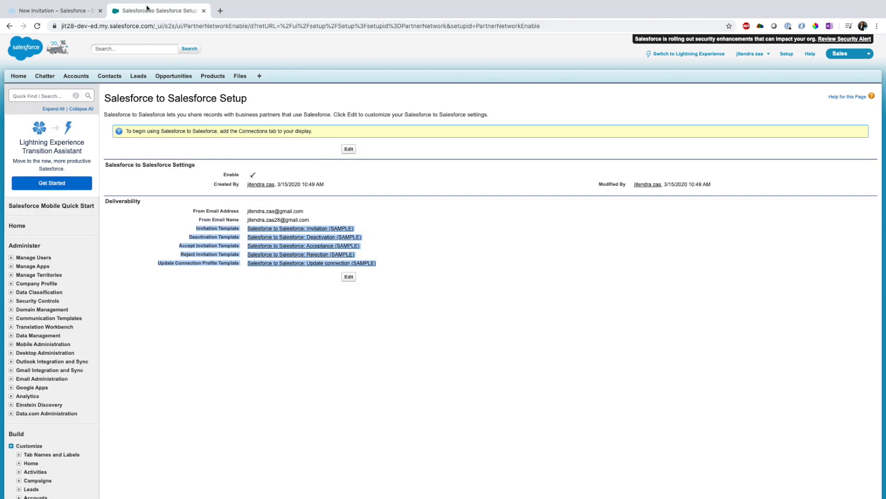
click(505, 281)
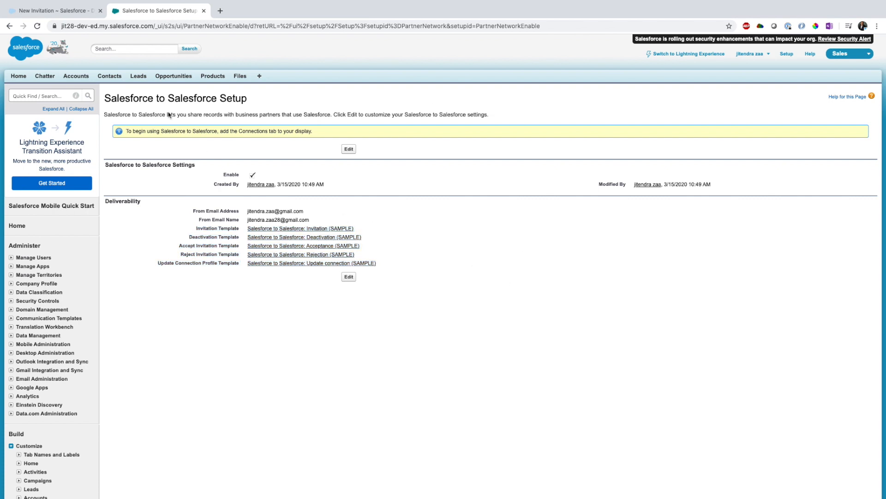
click(61, 12)
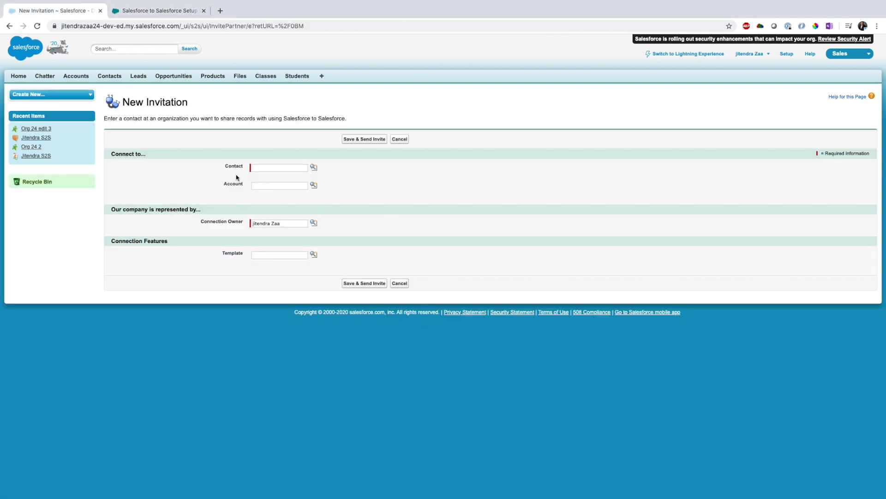
click(313, 167)
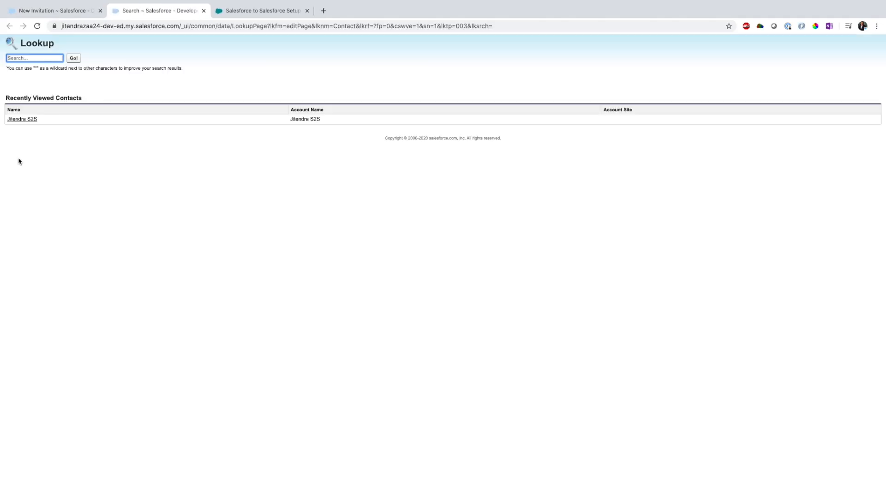
click(25, 120)
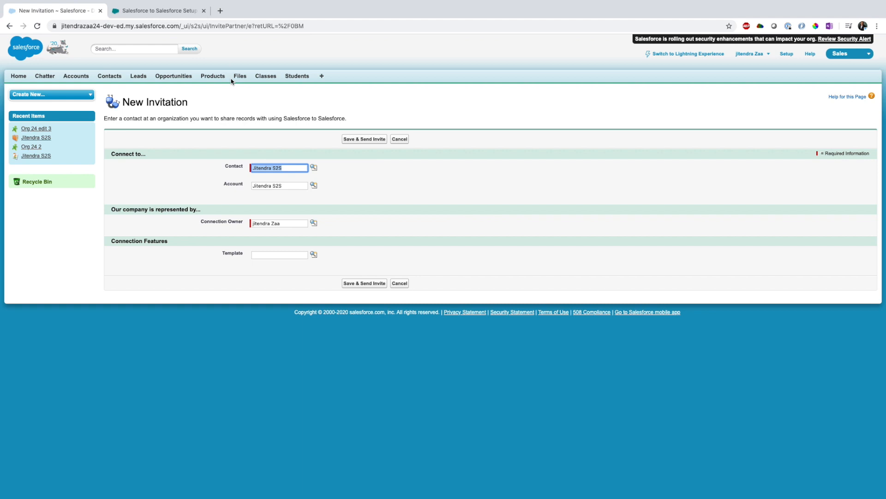
click(165, 11)
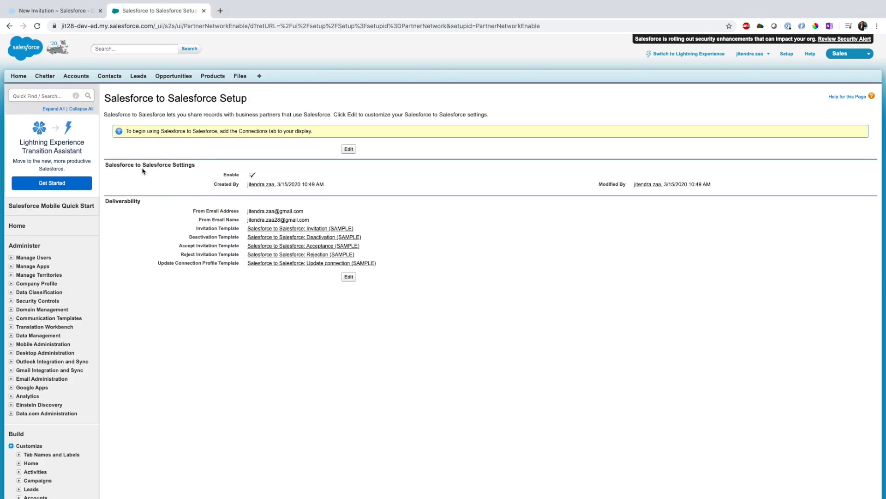
click(60, 10)
click(434, 221)
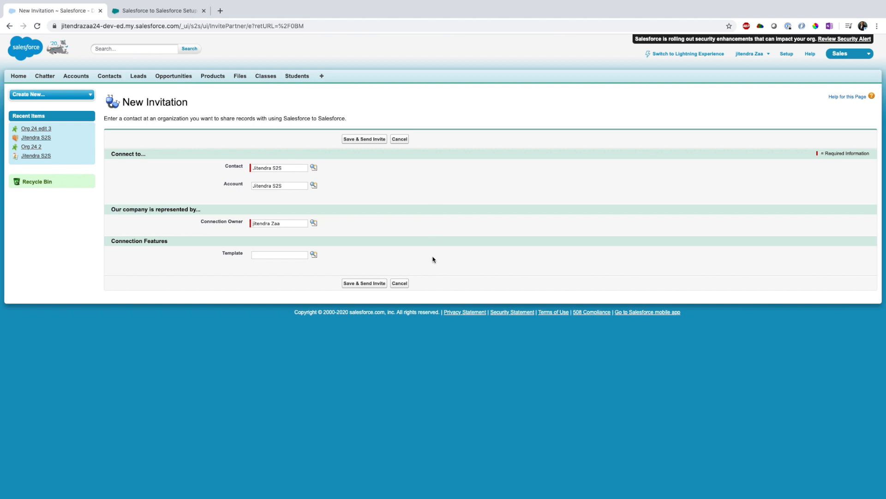
click(401, 284)
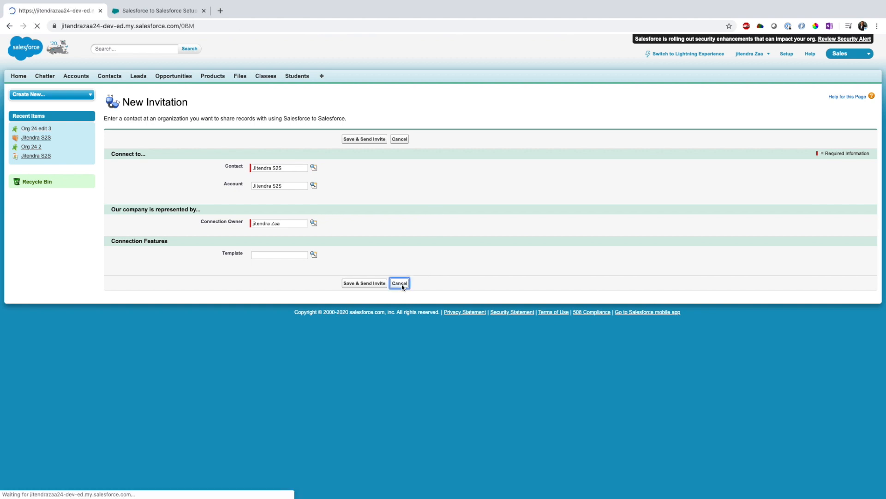
Open the ibm connection and review its details and published Lead fields without saving changes.
click(143, 175)
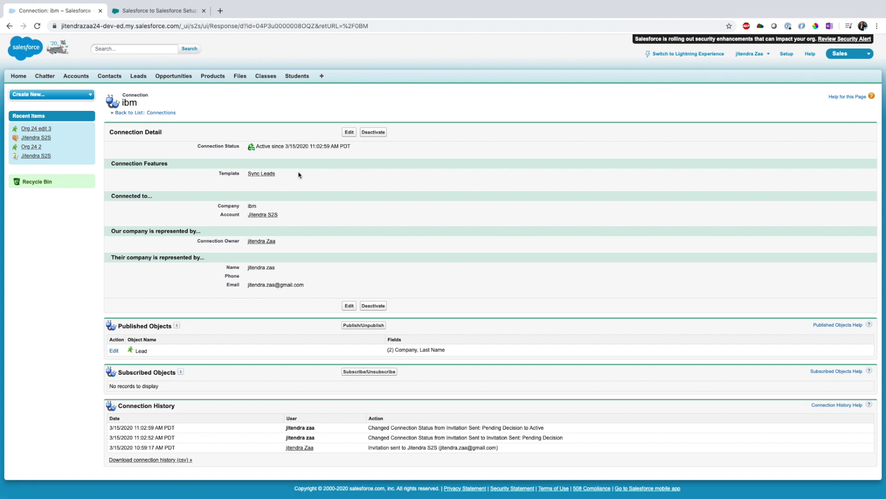
drag(300, 174, 216, 177)
drag(299, 221, 214, 219)
scroll(370, 223, down, 1)
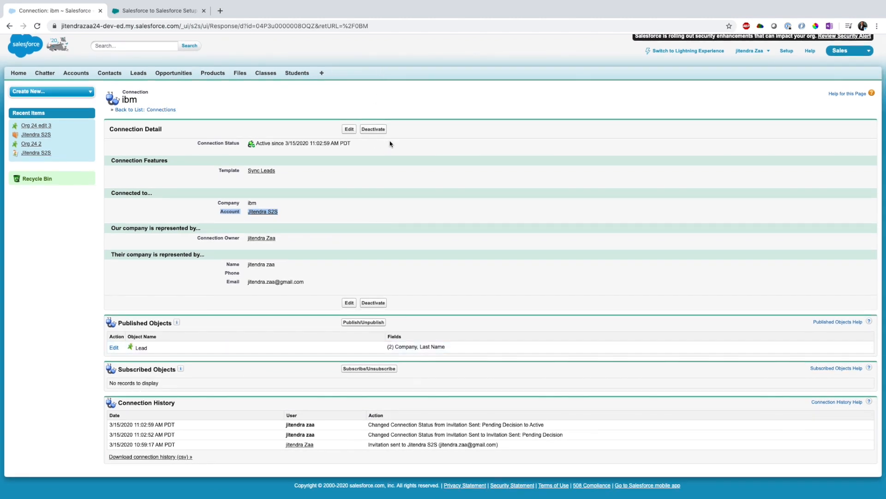
click(170, 348)
scroll(185, 381, up, 1)
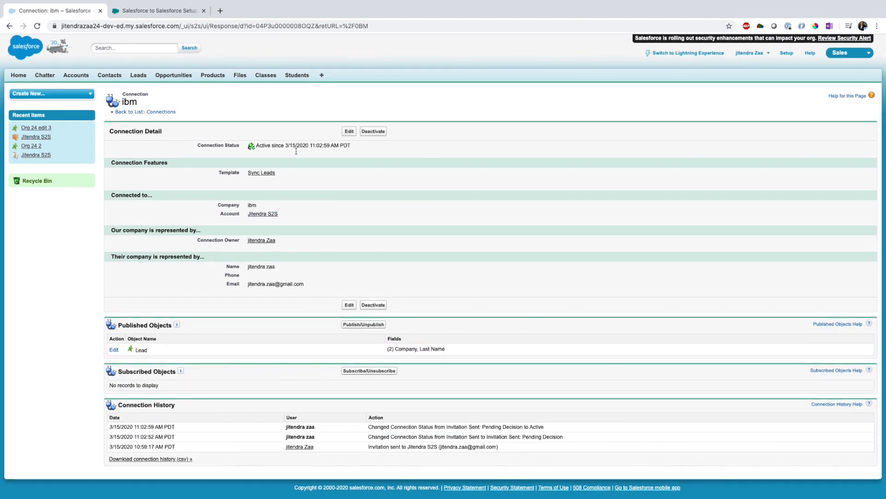
drag(283, 174, 240, 176)
drag(455, 349, 221, 357)
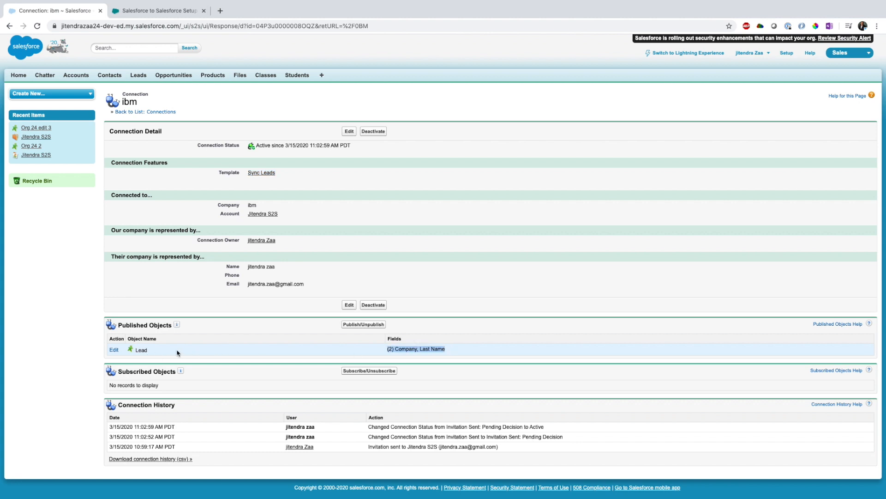
click(114, 350)
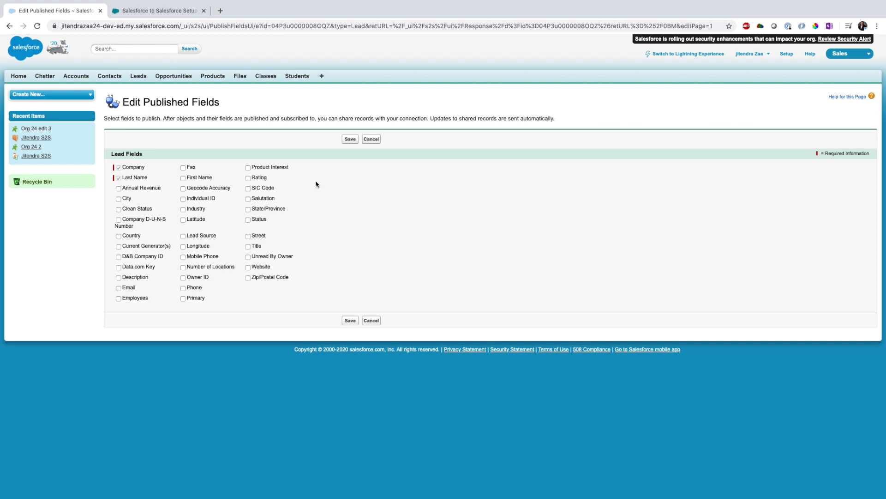
click(371, 139)
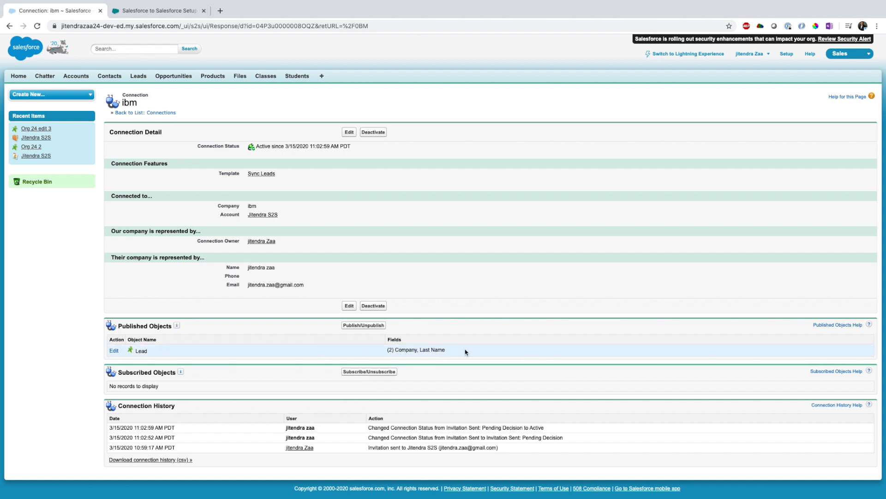
Find the Lead search layouts in Setup and review the Leads List View buttons without saving.
click(787, 55)
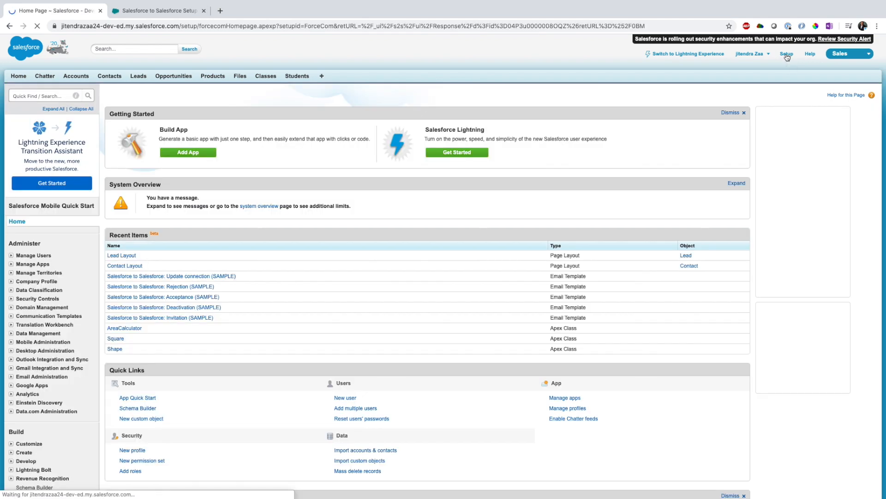
click(40, 97)
text(lead)
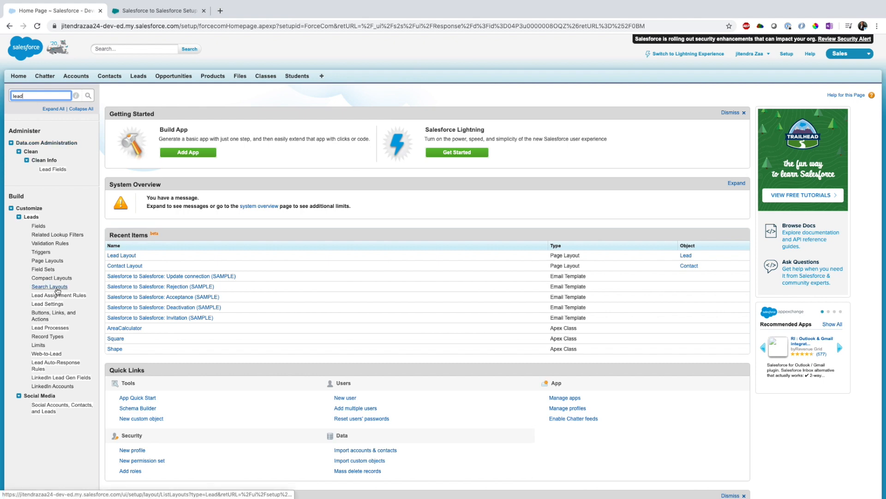
click(55, 288)
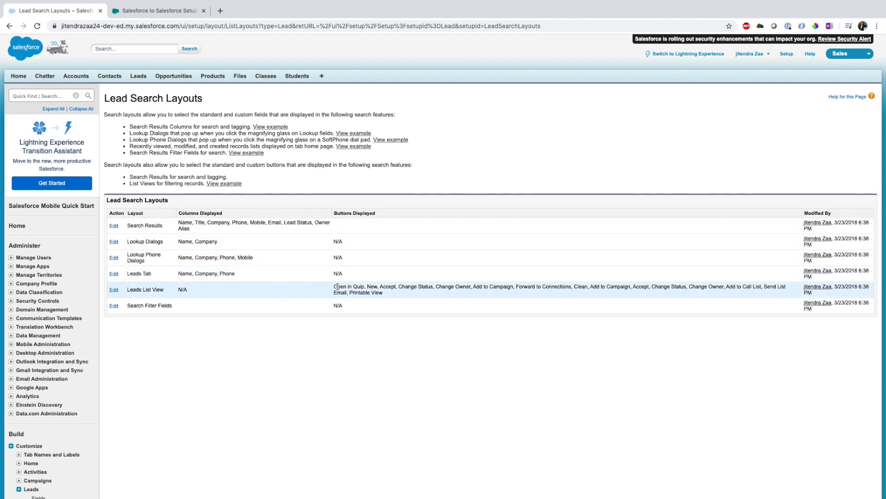
click(114, 290)
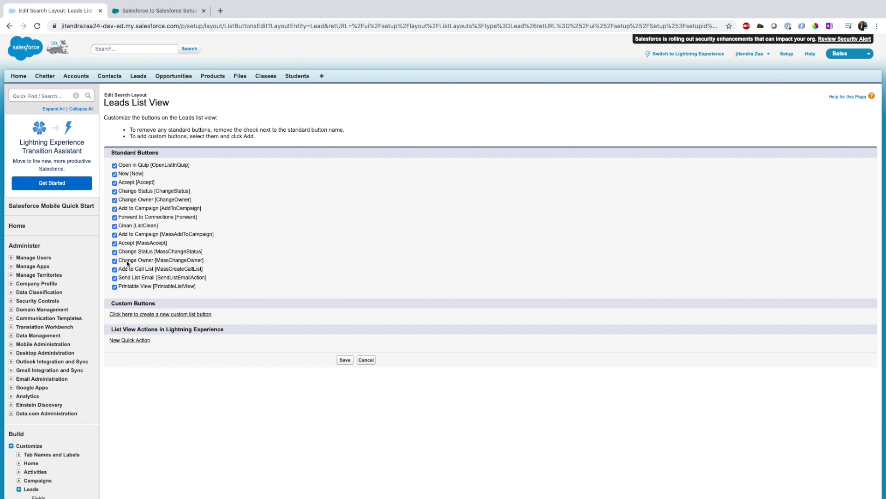
drag(205, 217, 121, 220)
click(462, 238)
click(367, 360)
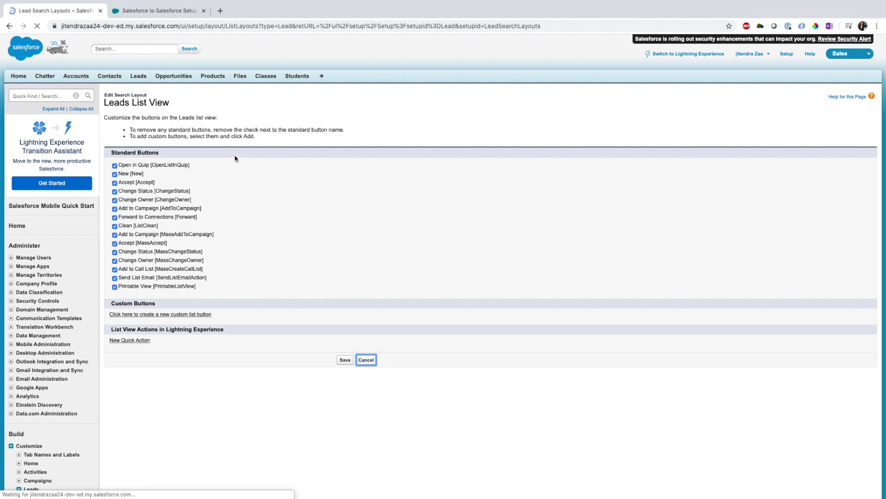
Create a new lead with last name S2S and company Apr 26.
click(139, 77)
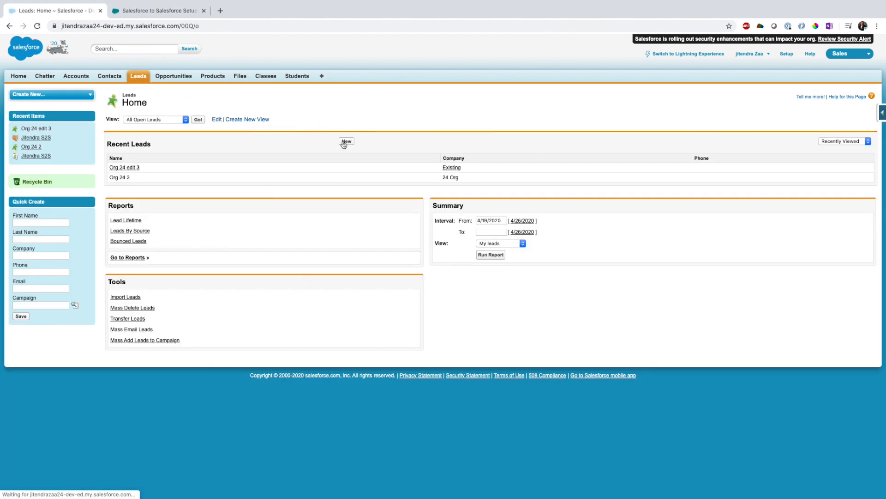
click(346, 141)
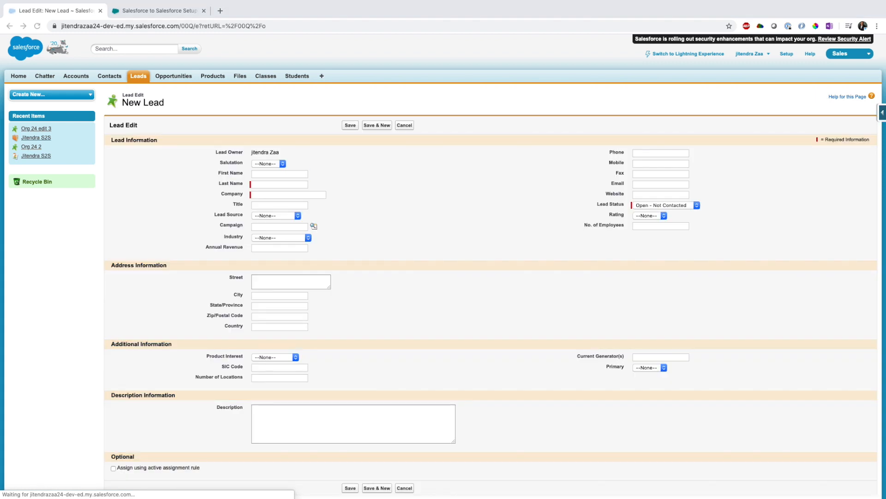
click(270, 197)
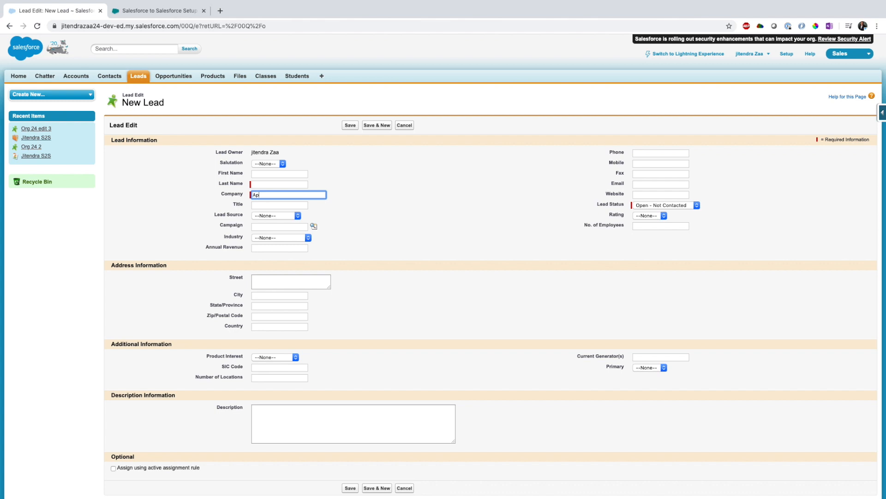
click(298, 184)
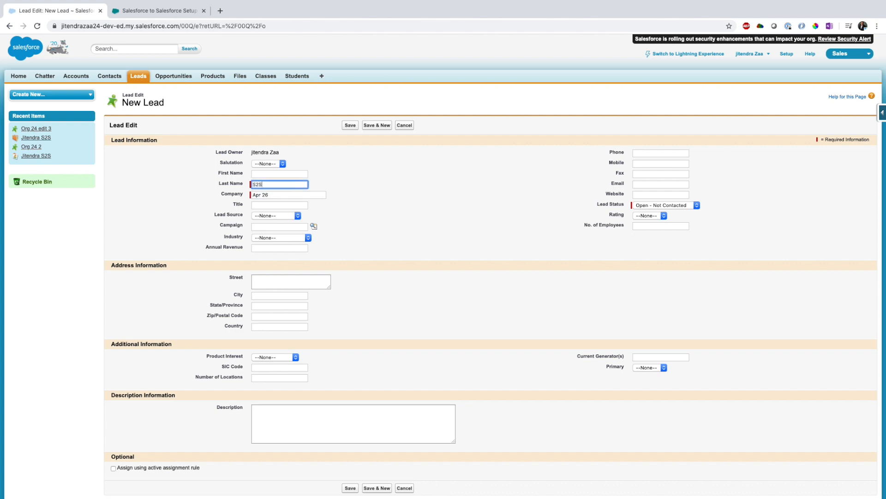
text(S2S)
click(350, 126)
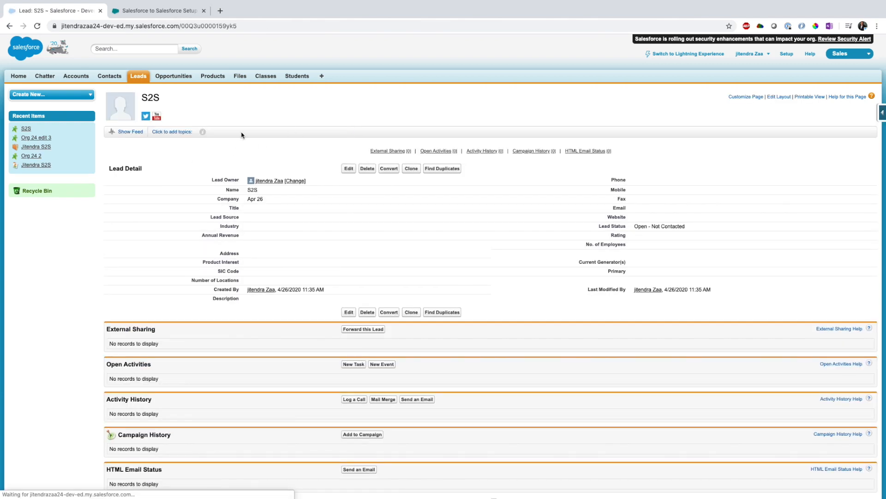
Open the All Open Leads list and select the S2S lead.
click(139, 77)
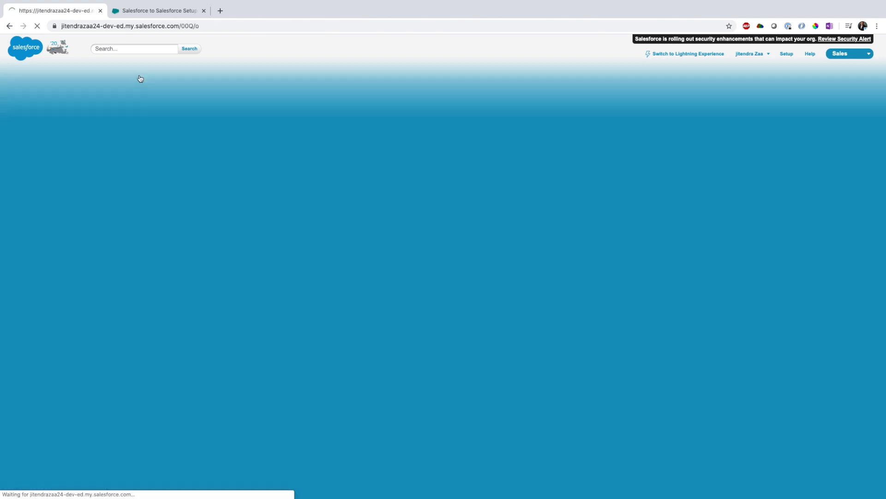
click(197, 120)
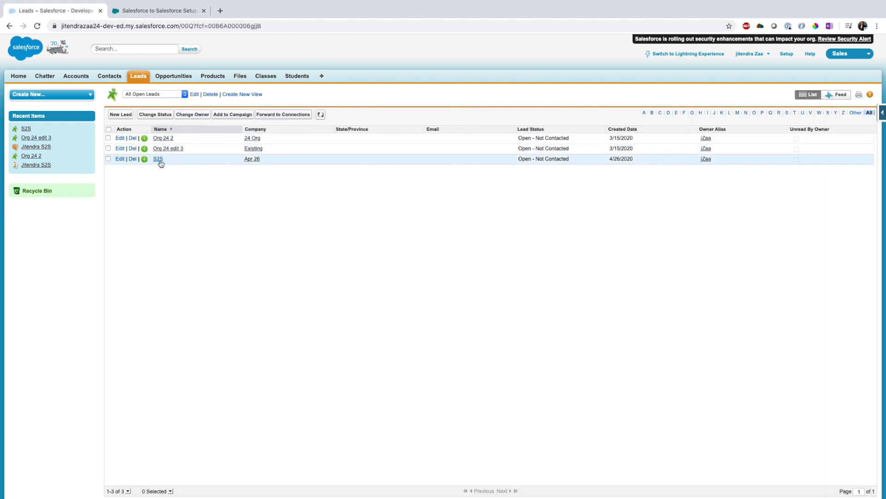
click(108, 159)
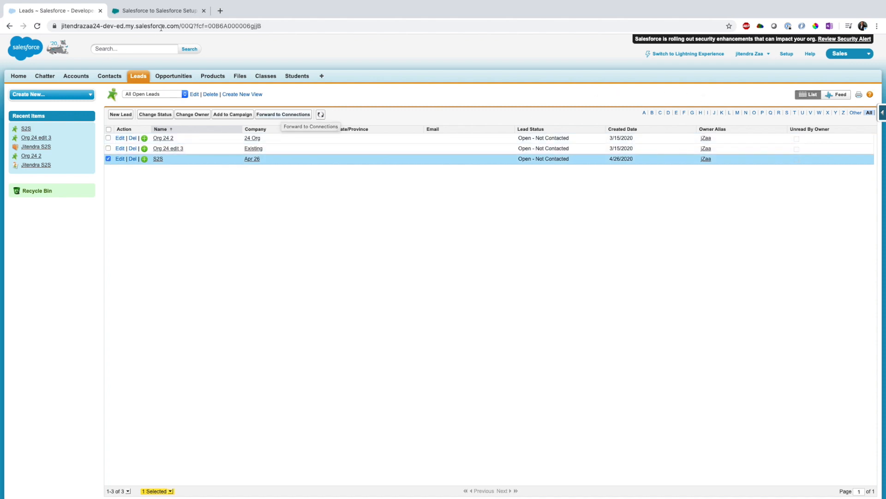
List all open leads in the second org, then return to the first org.
key(ctrl+Tab)
click(138, 76)
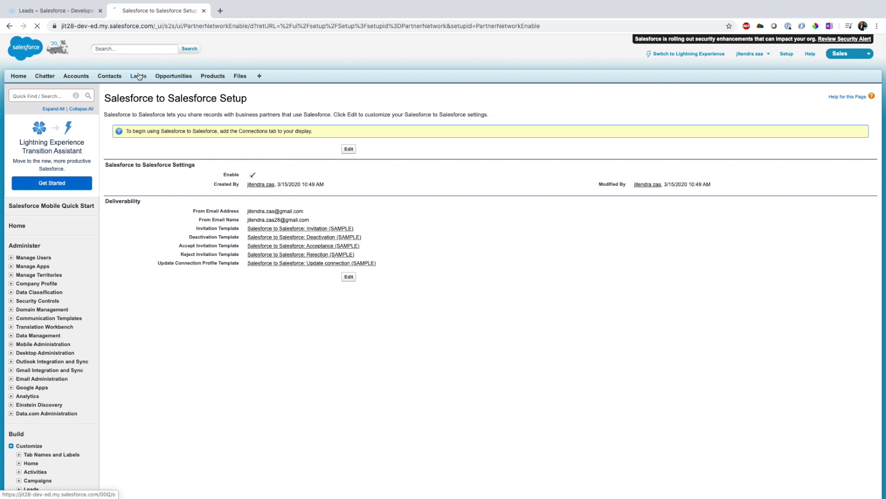
click(198, 119)
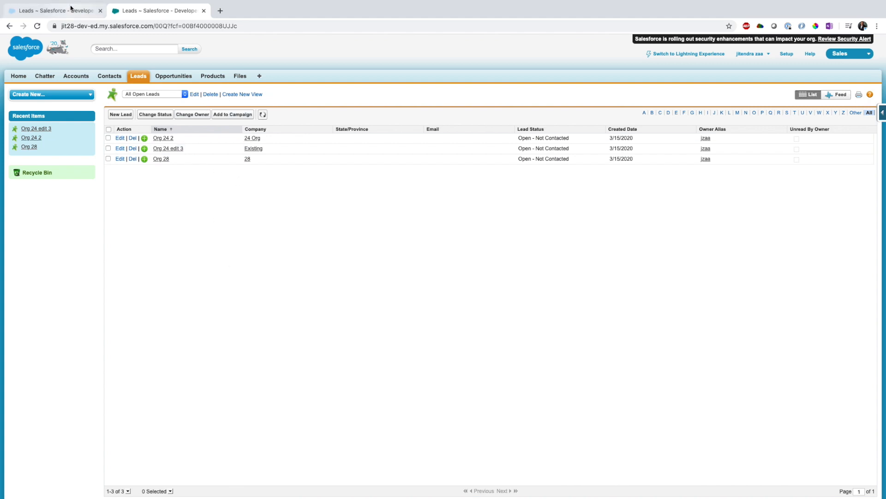
key(ctrl+Tab)
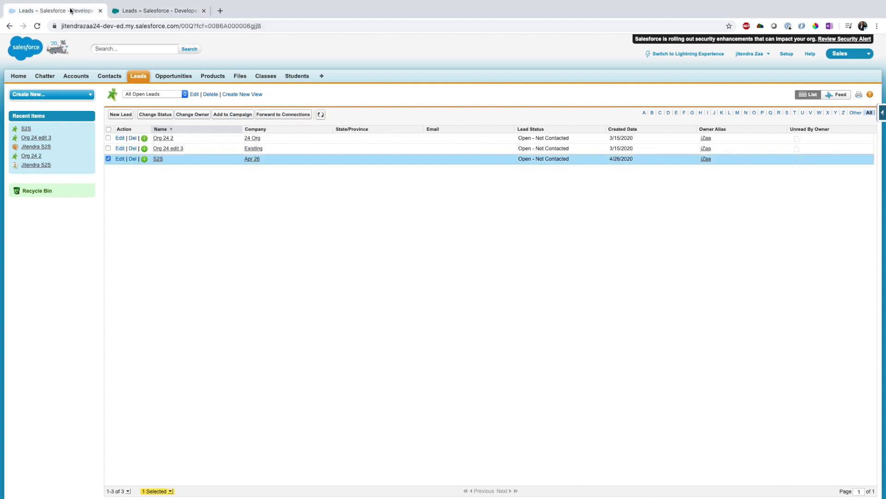
Forward the selected S2S lead to the ibm connection.
click(282, 115)
click(147, 179)
click(187, 208)
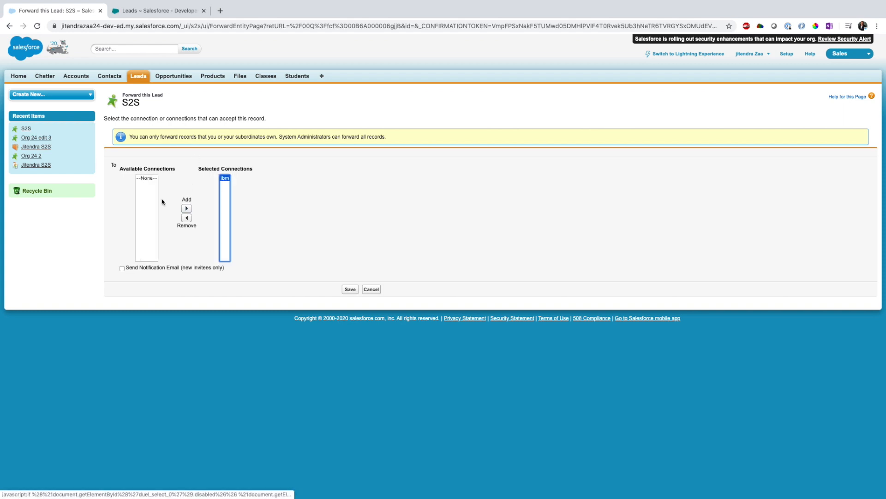
click(350, 290)
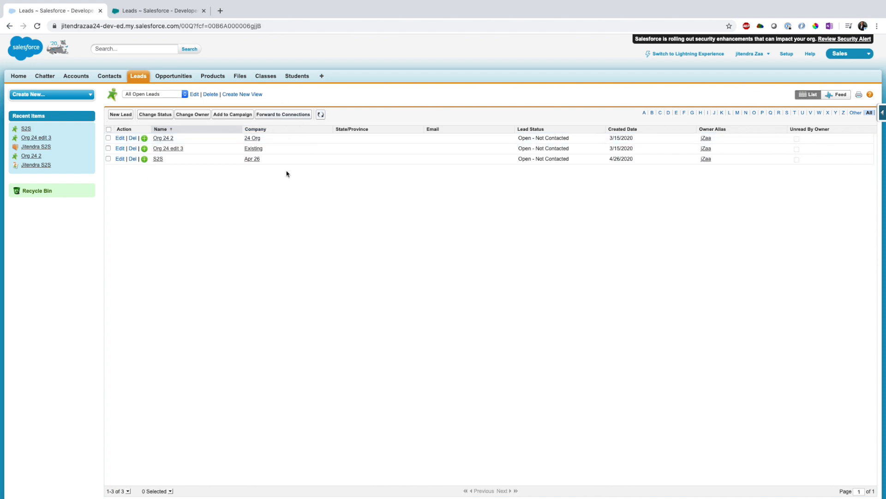
Refresh the open leads list in the second org.
click(154, 10)
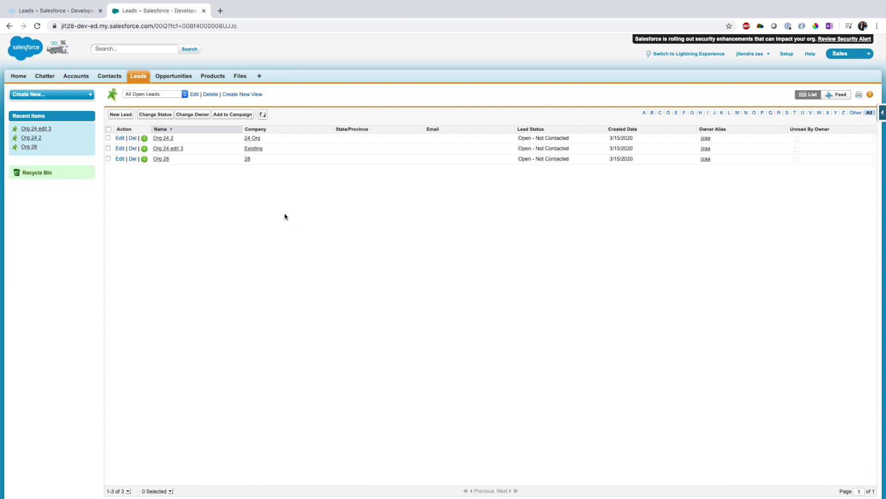
click(262, 117)
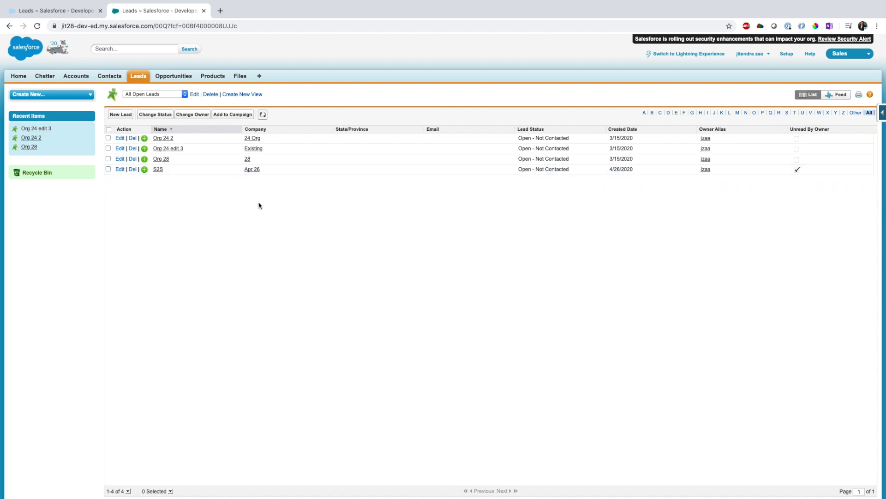
Open the received S2S lead in the second org and review its creator and external sharing details.
click(158, 169)
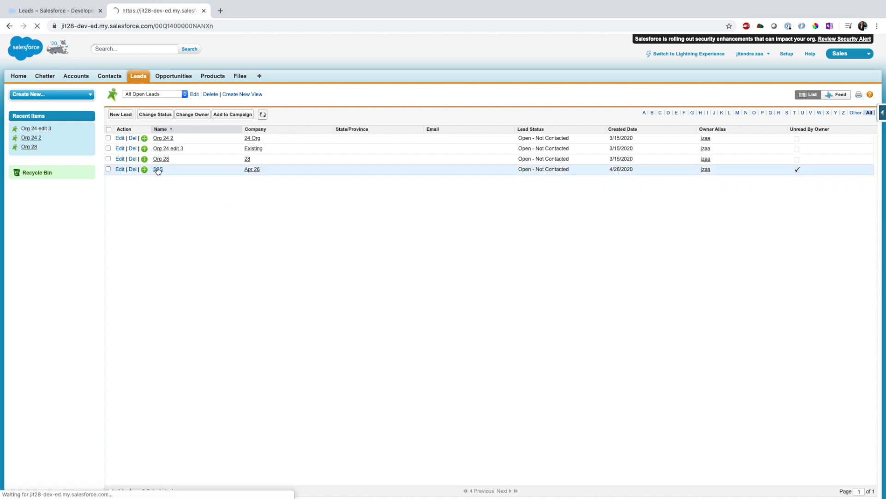
scroll(204, 172, down, 1)
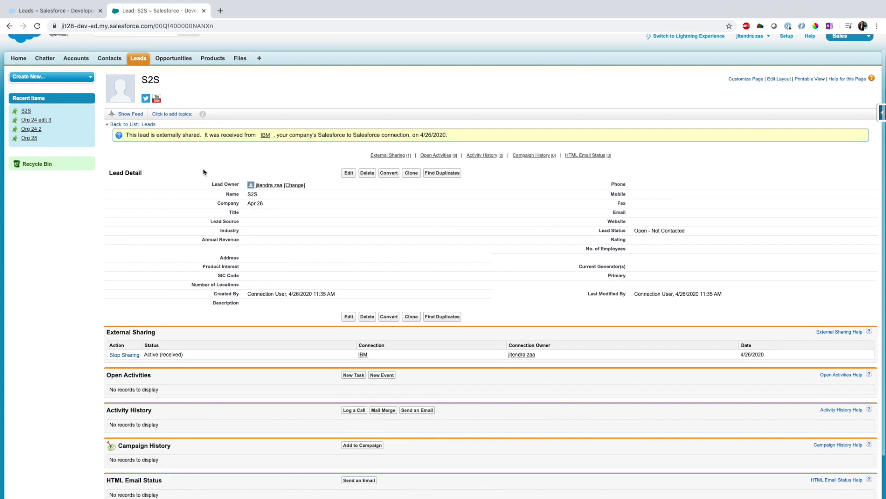
drag(250, 295, 283, 294)
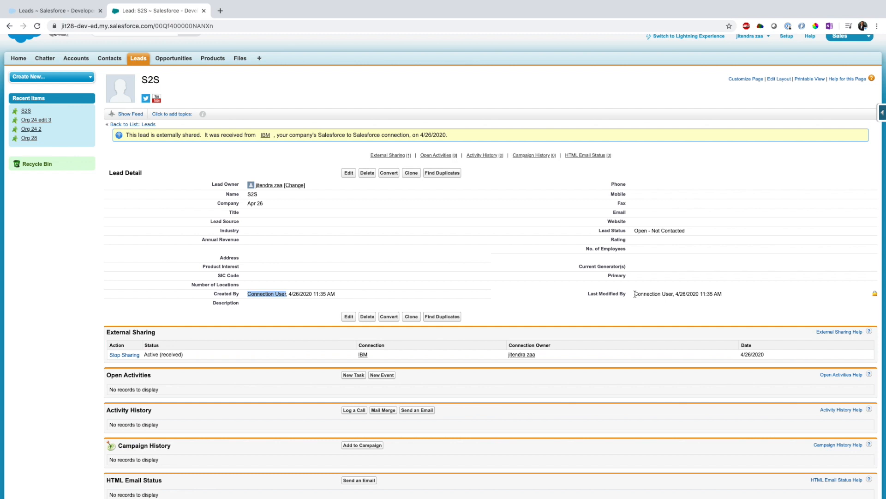
click(226, 353)
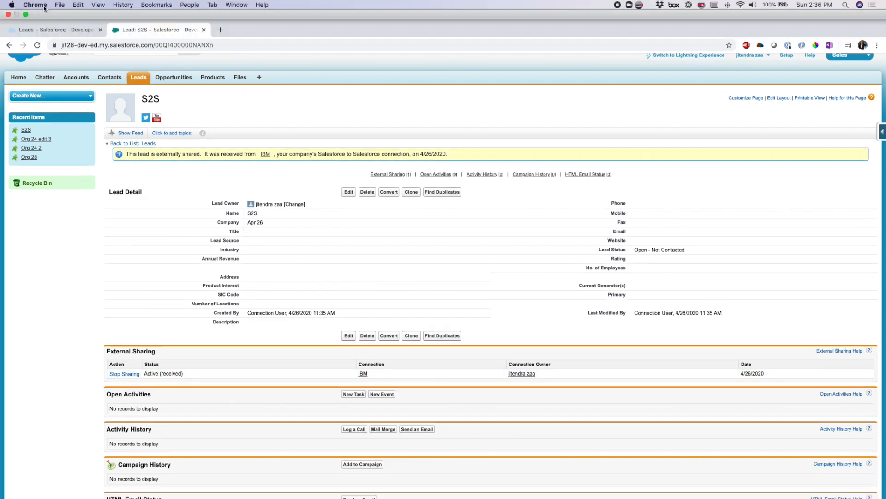
Switch to the first org, open its S2S lead and set the lead's Title to Mr.
click(45, 4)
click(369, 31)
click(59, 10)
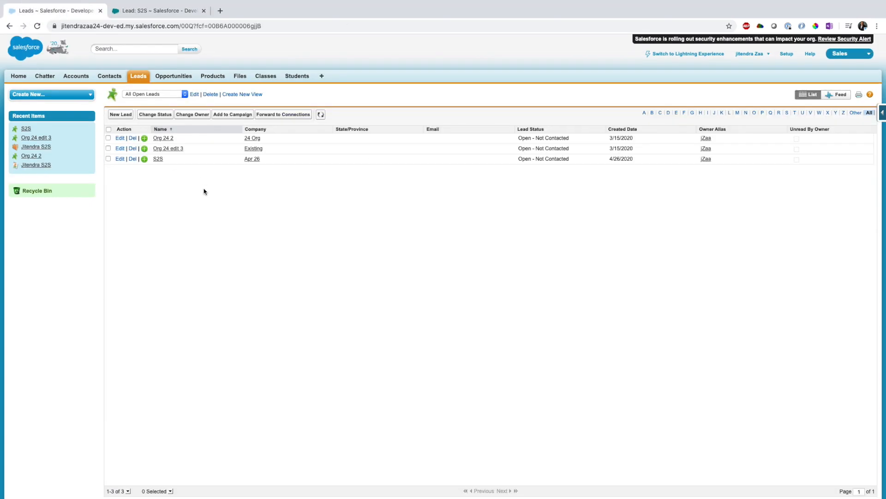
click(158, 159)
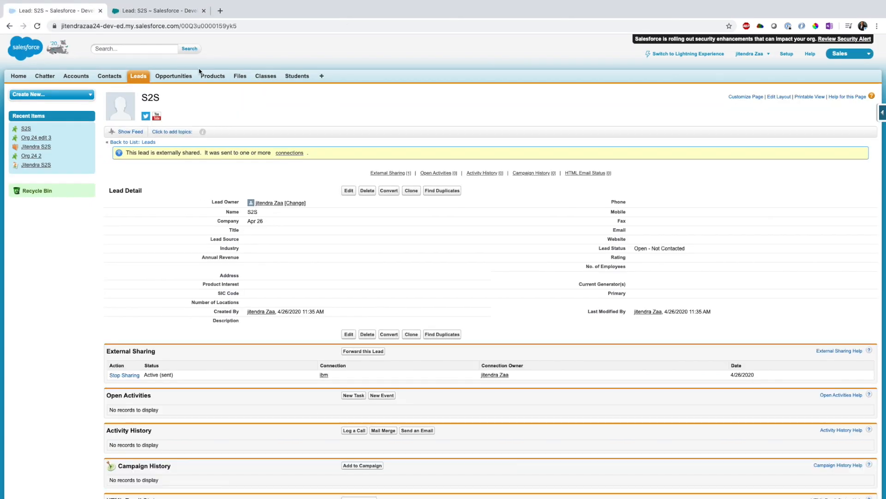
scroll(217, 200, down, 2)
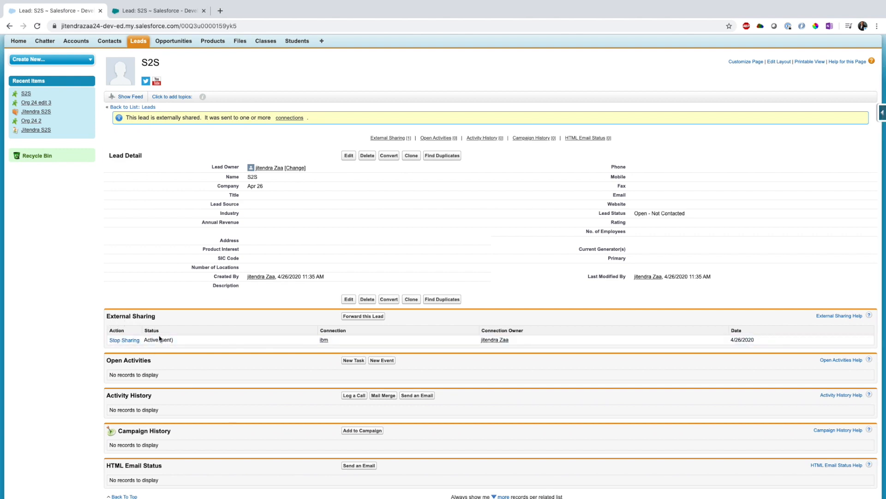
click(349, 156)
click(279, 203)
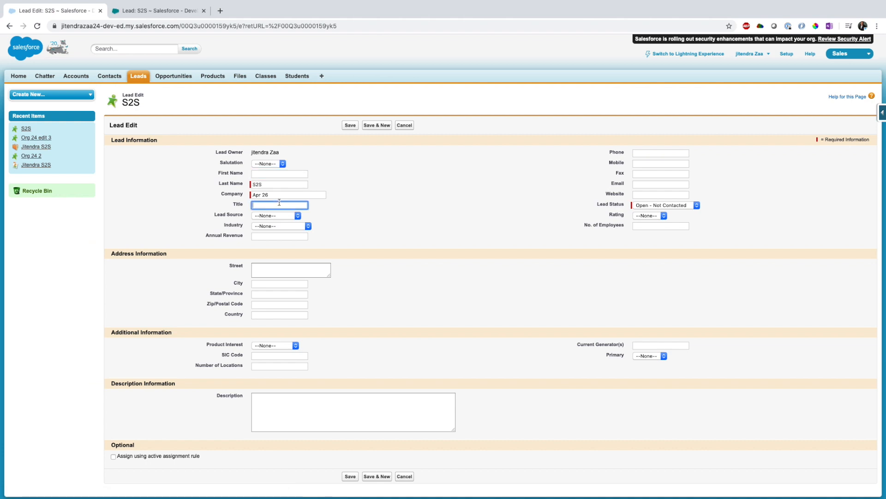
text(Mr)
click(350, 125)
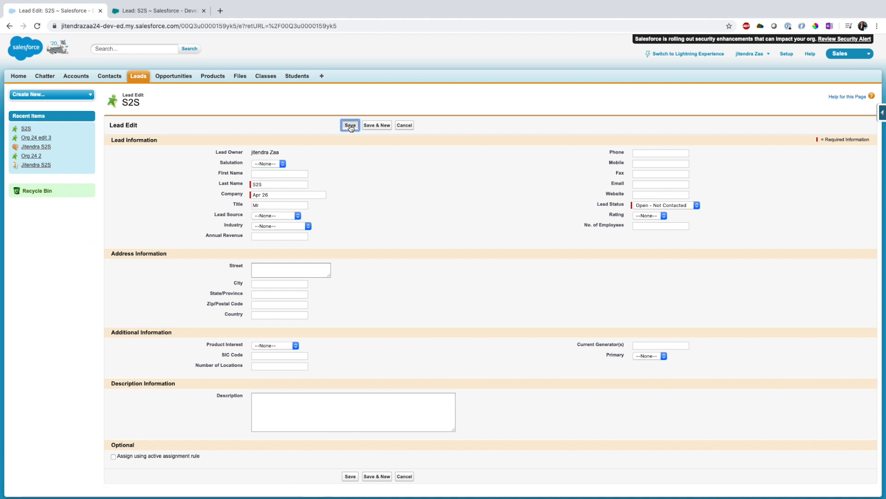
scroll(485, 206, down, 1)
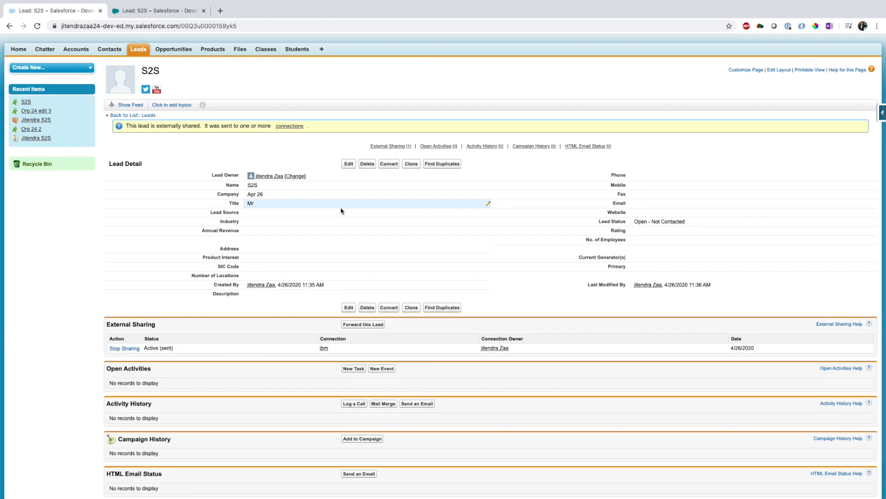
Review the sharing note on the first org's lead, then reload the S2S lead in the second org.
scroll(184, 120, up, 1)
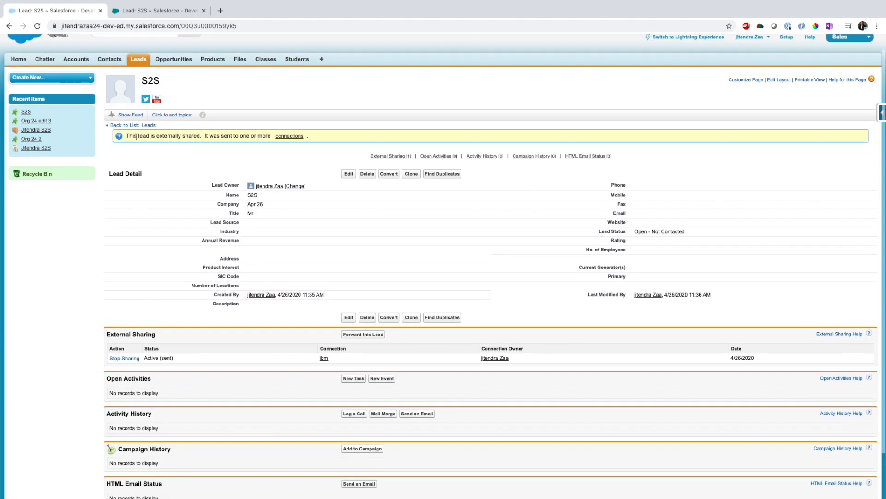
drag(125, 136, 234, 135)
click(157, 135)
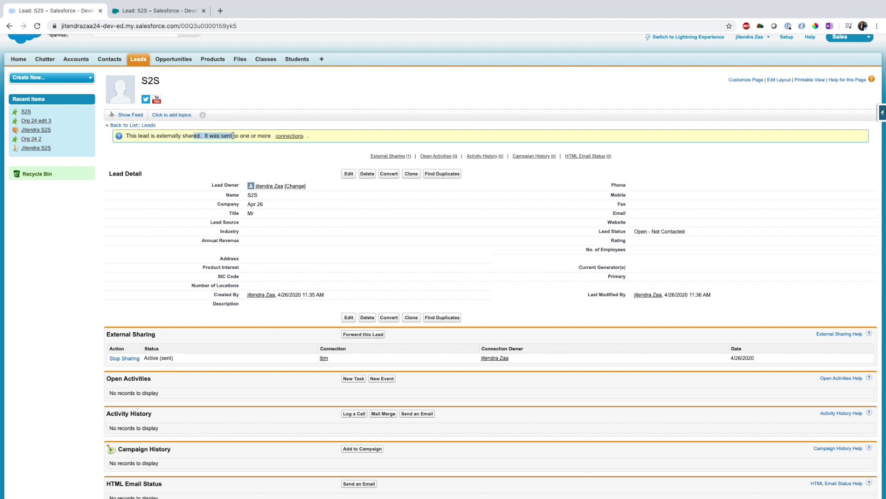
click(233, 135)
click(155, 10)
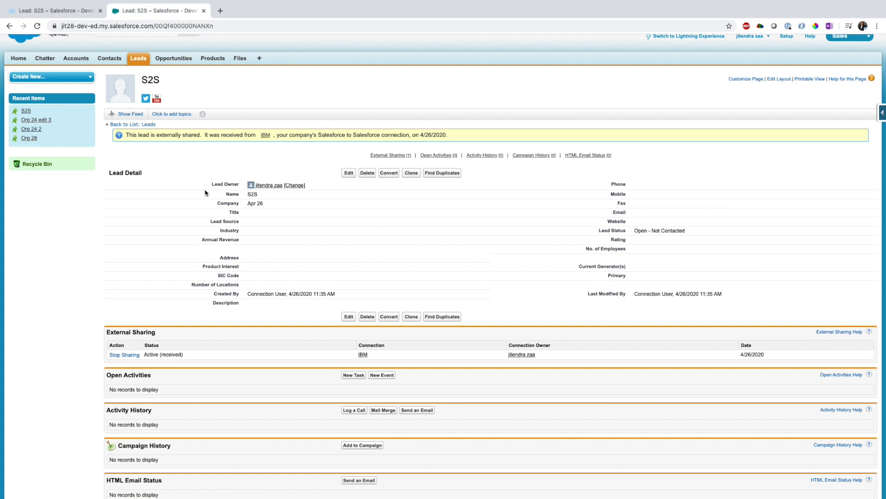
click(38, 26)
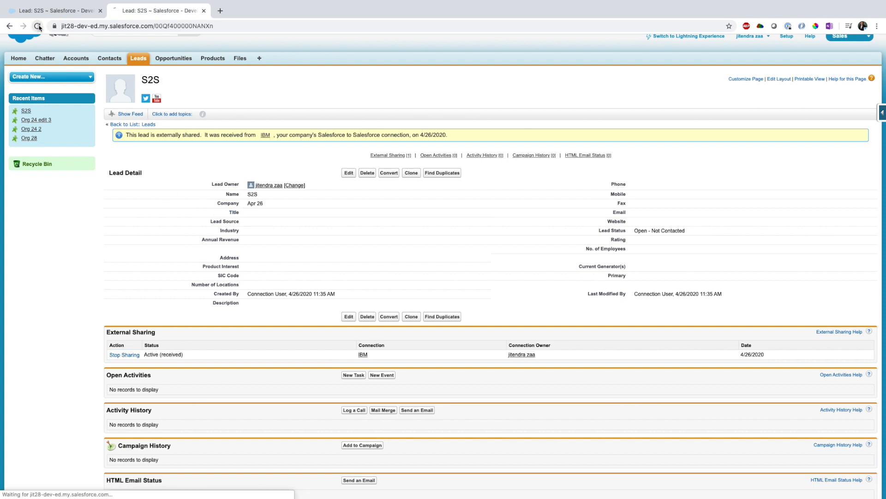
right_click(155, 228)
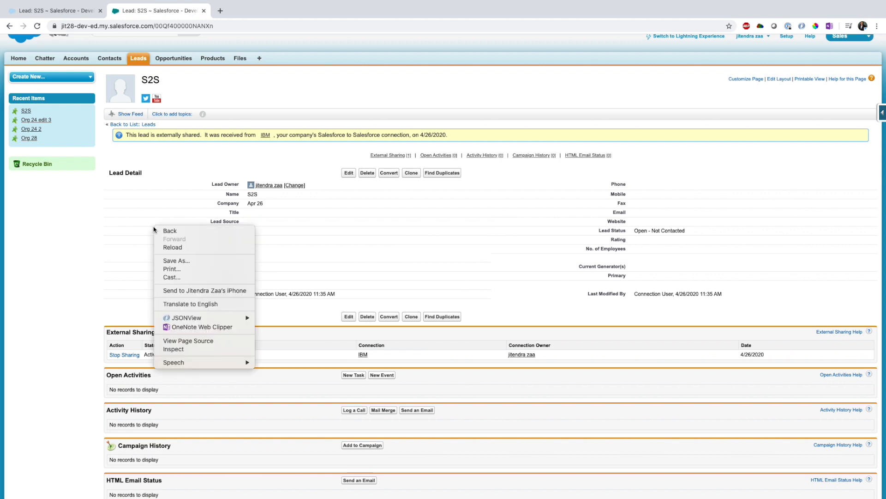
click(173, 248)
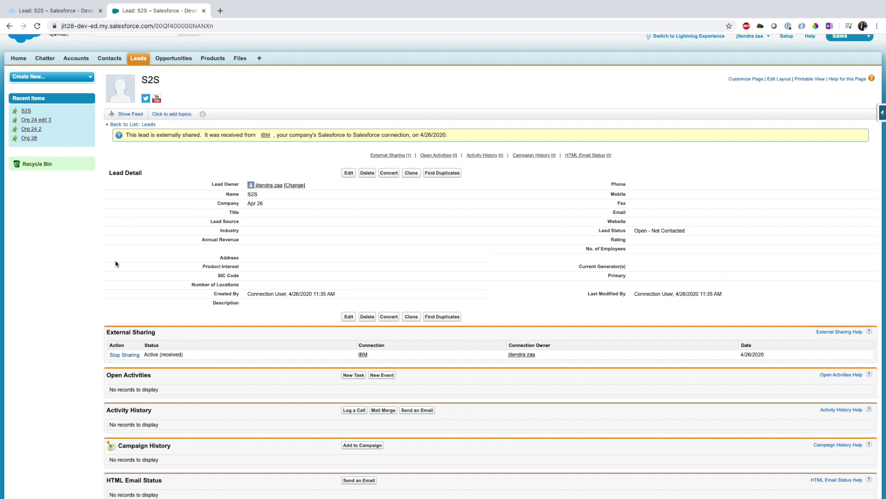
key(super+r)
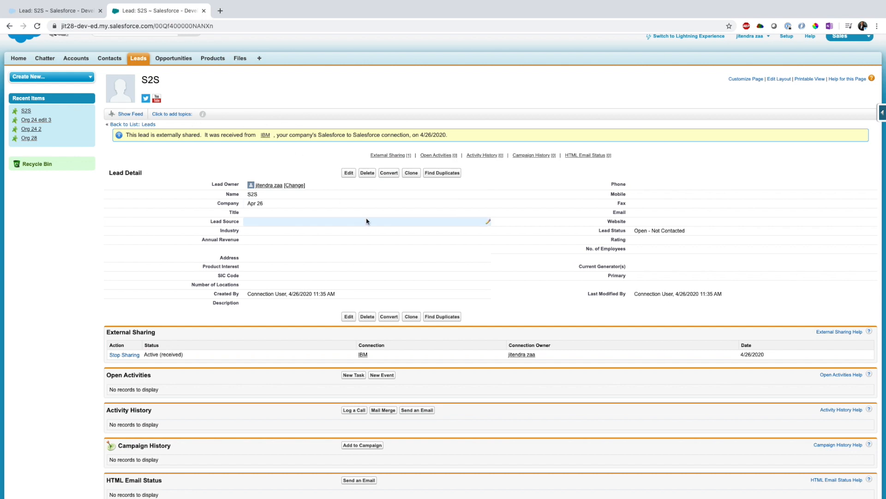
Compare the S2S lead records and their record URLs in both orgs.
click(56, 10)
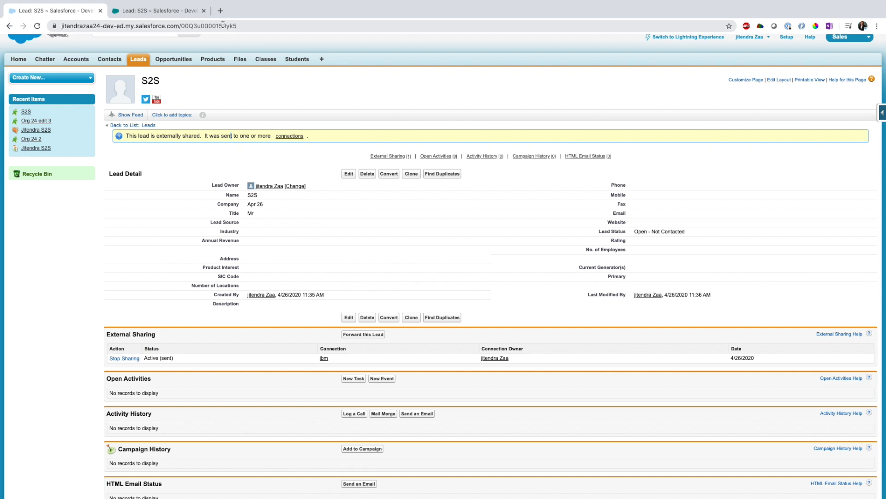
click(144, 9)
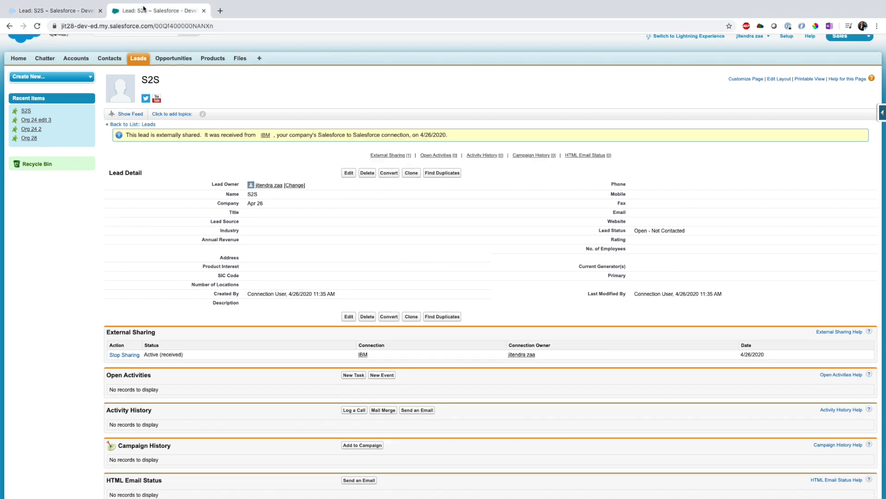
click(196, 26)
drag(218, 25, 237, 24)
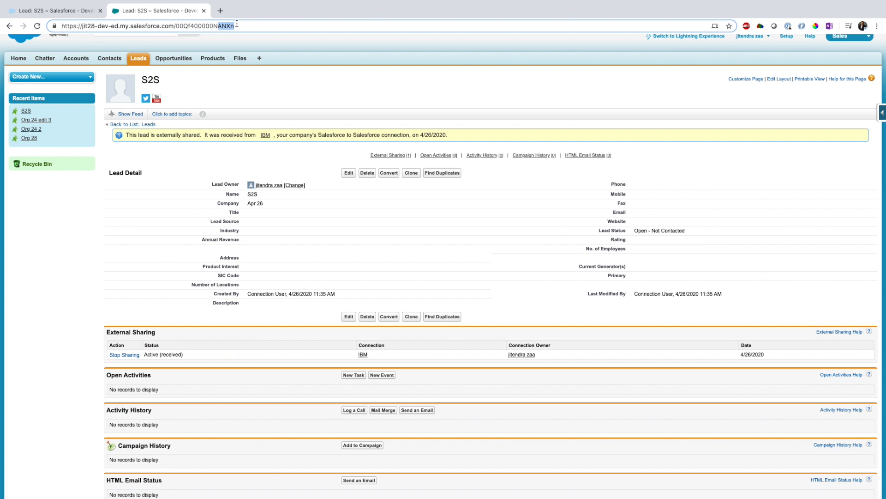
click(44, 9)
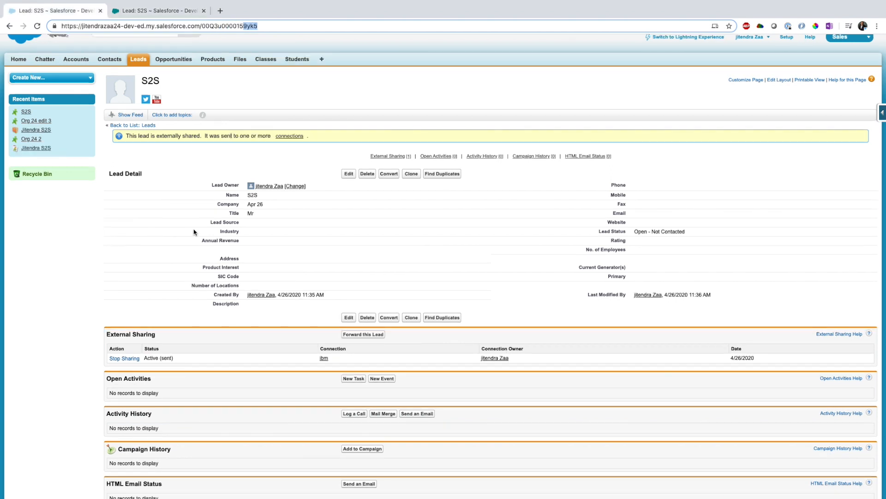
click(159, 11)
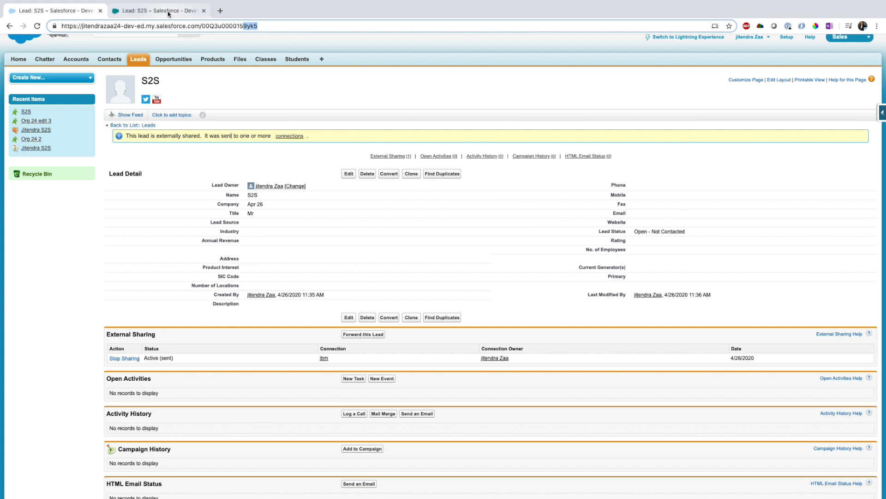
click(135, 257)
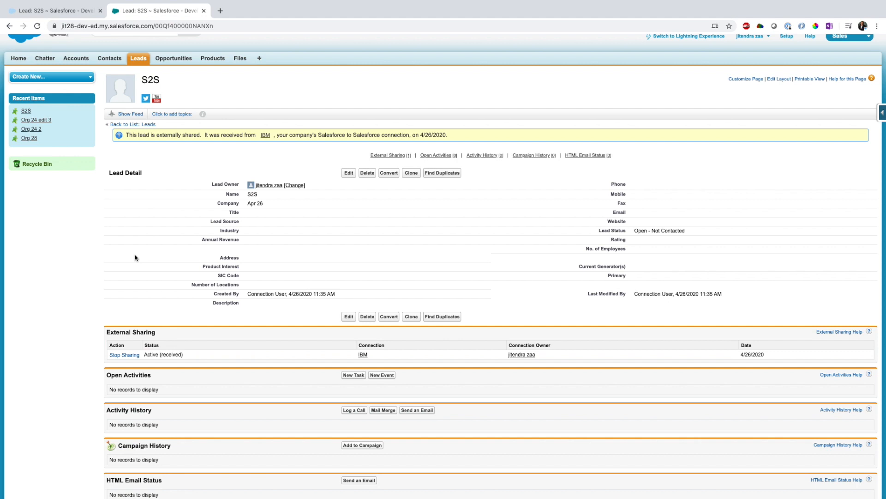
scroll(135, 278, down, 1)
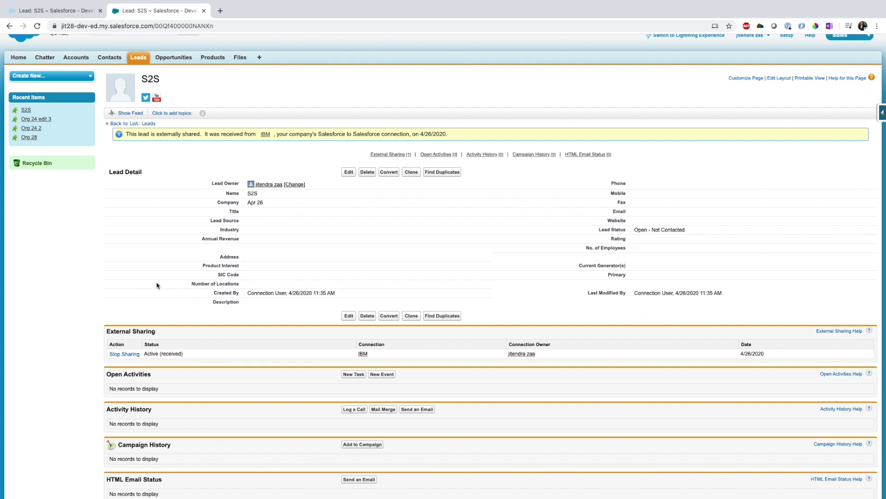
scroll(156, 286, up, 1)
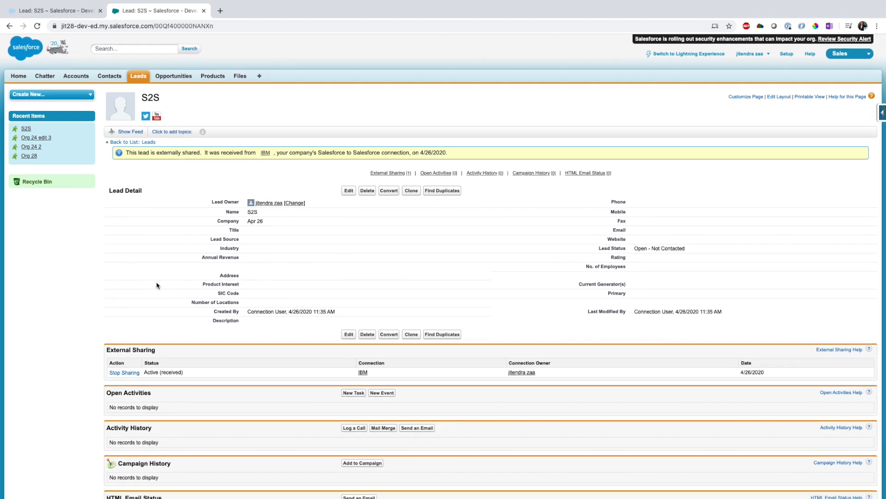